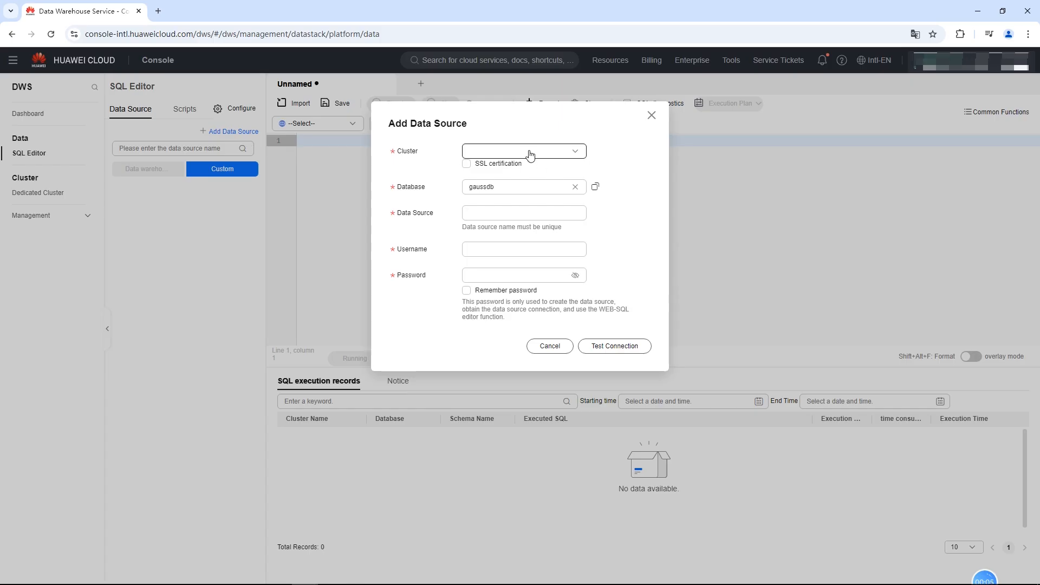
# - Fill in the data source with cluster dws-demo, database gaussdb, name dws-demo, username dbadmin, and the account password
pyautogui.click(509, 191)
pyautogui.click(494, 211)
pyautogui.write('dws-demo')
pyautogui.click(496, 250)
pyautogui.write('dbadmin')
pyautogui.click(513, 276)
pyautogui.hotkey('ctrl', 'v')
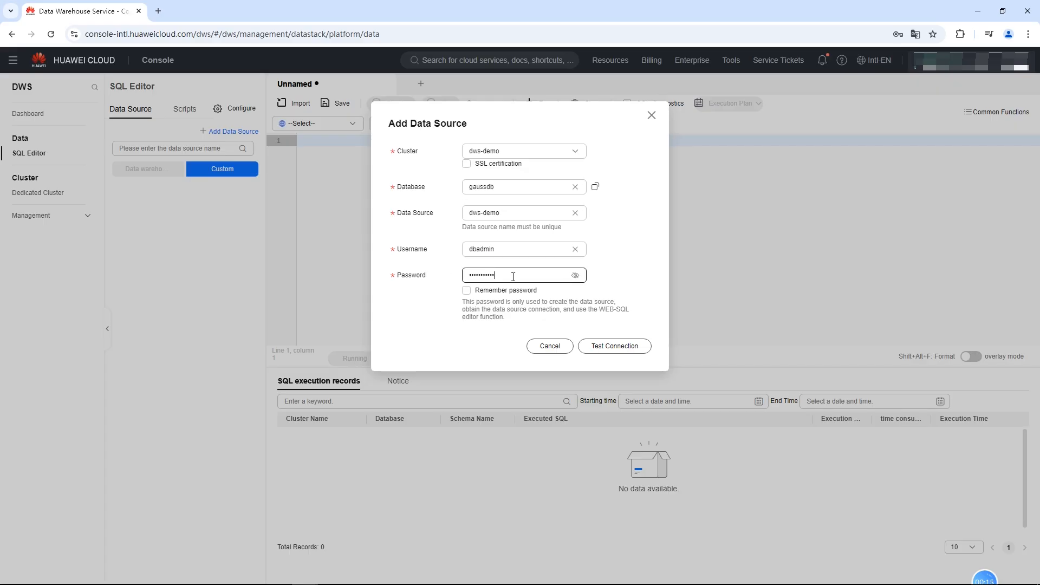
# - Enable remembering the password, test the connection, and add the dws-demo data source
pyautogui.click(466, 290)
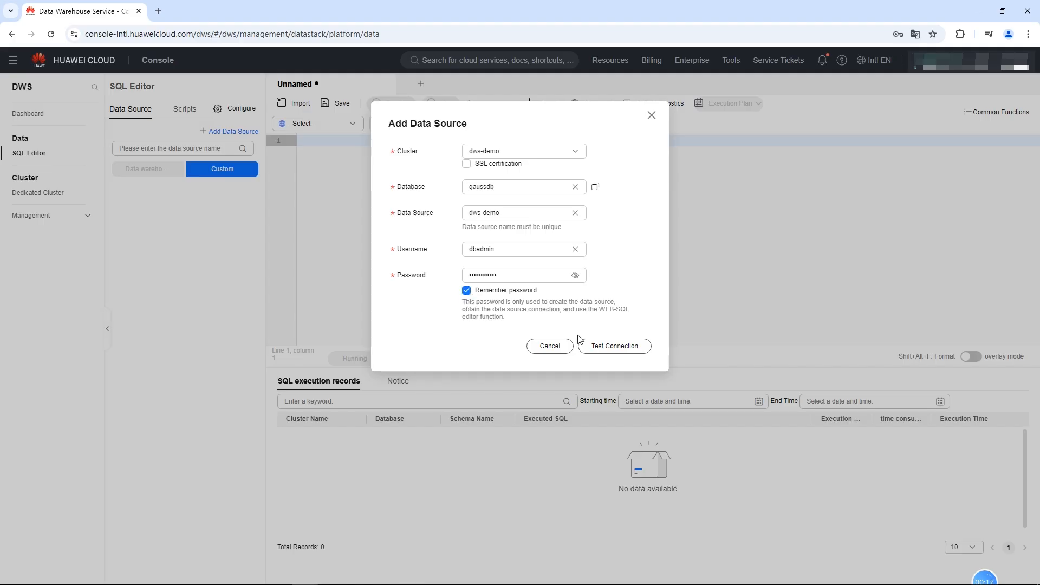
pyautogui.click(607, 348)
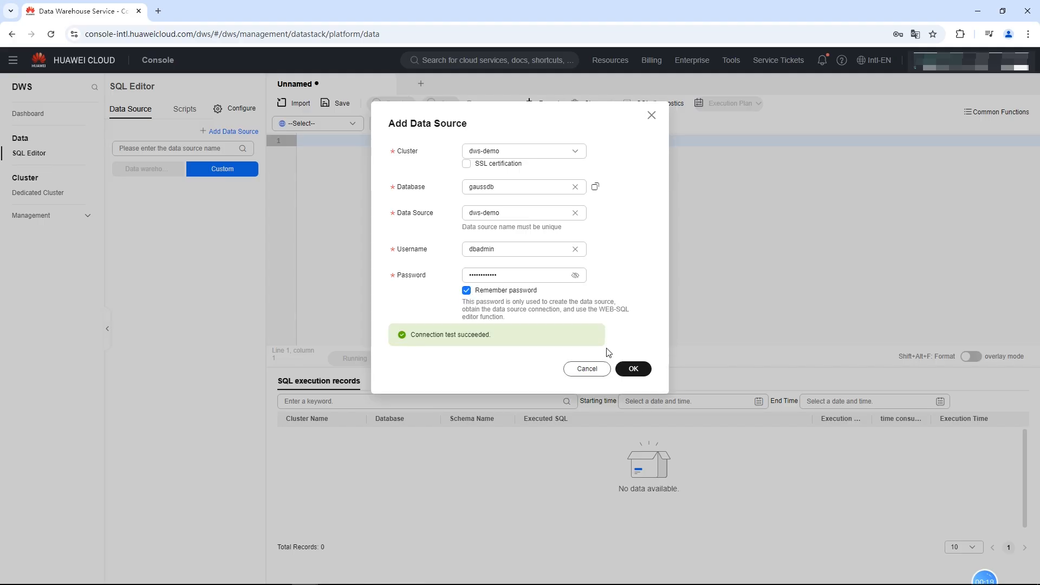
pyautogui.click(627, 366)
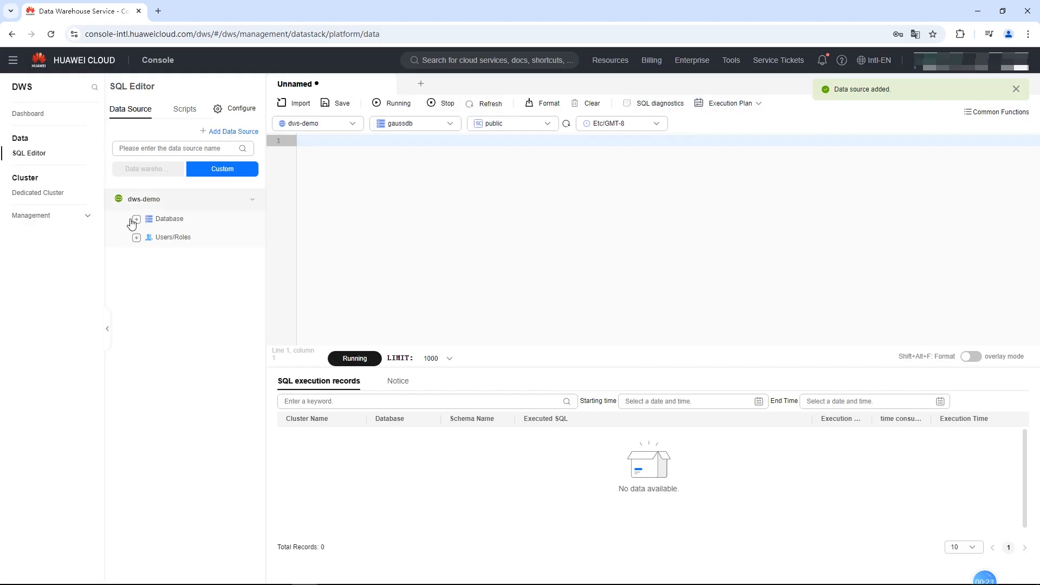
# - Expand the databases of dws-demo and the contents of the gaussdb database
pyautogui.click(136, 219)
pyautogui.click(149, 237)
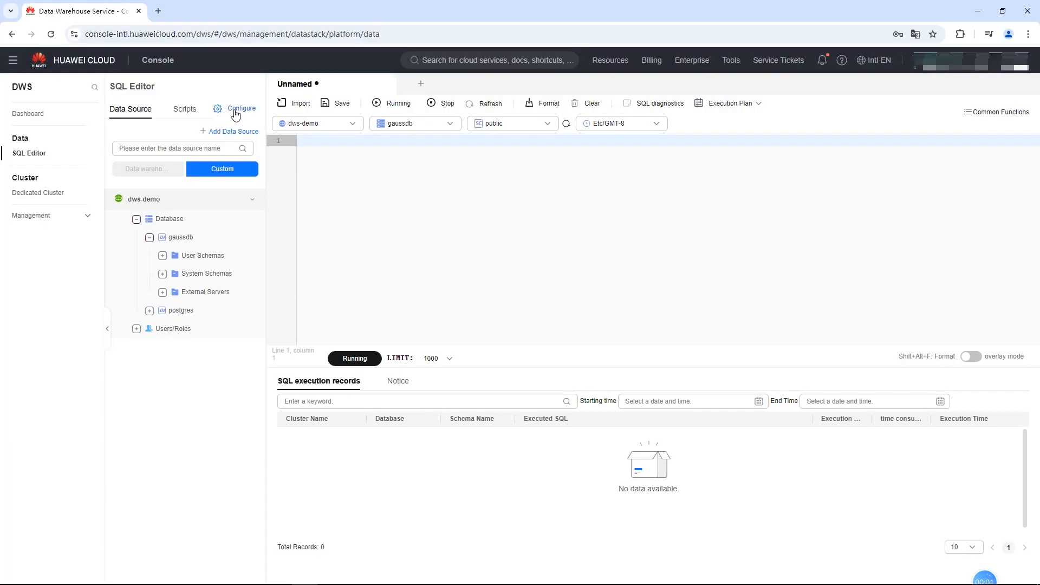
# - Configure the SQL editor with font size 14 and font type Consolas, and choose its line spacing
pyautogui.click(234, 110)
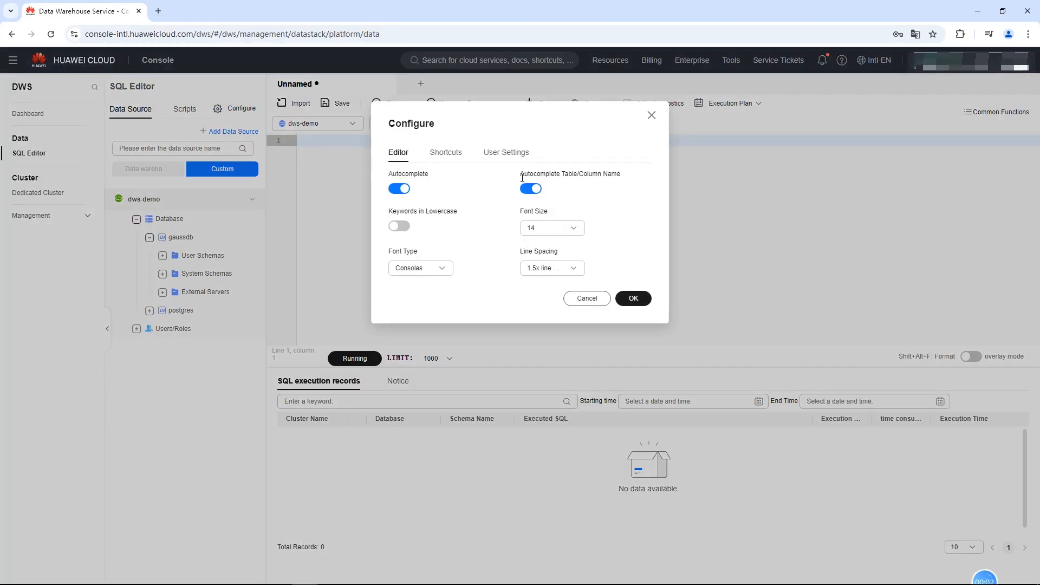
pyautogui.click(553, 230)
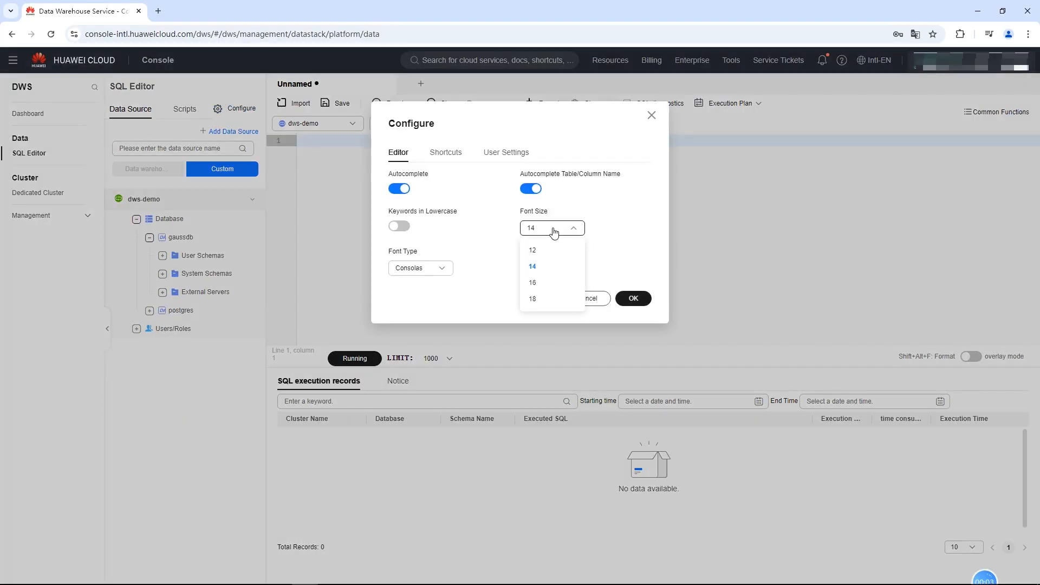
pyautogui.click(555, 267)
pyautogui.click(448, 268)
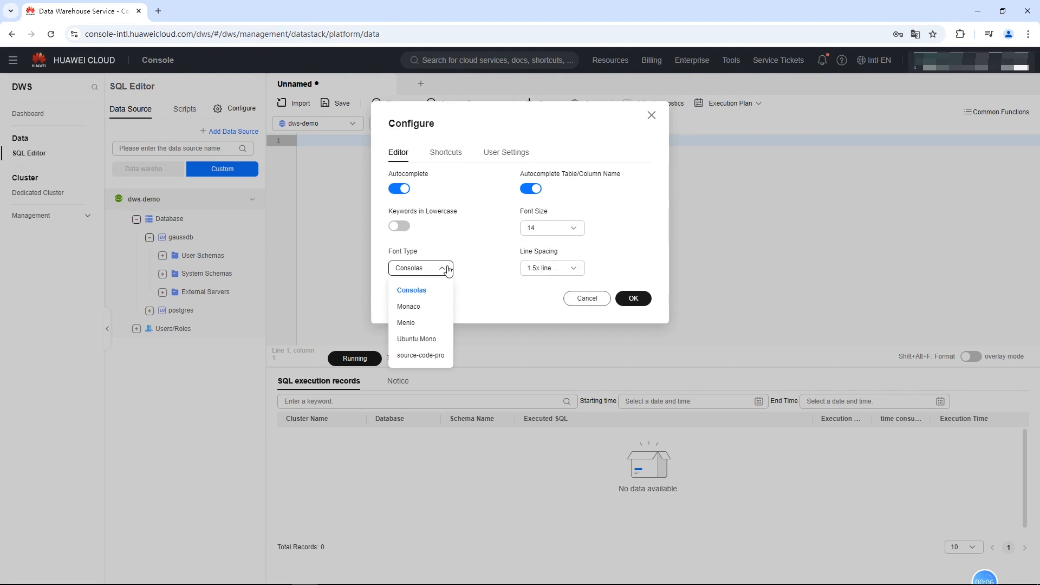
pyautogui.click(437, 293)
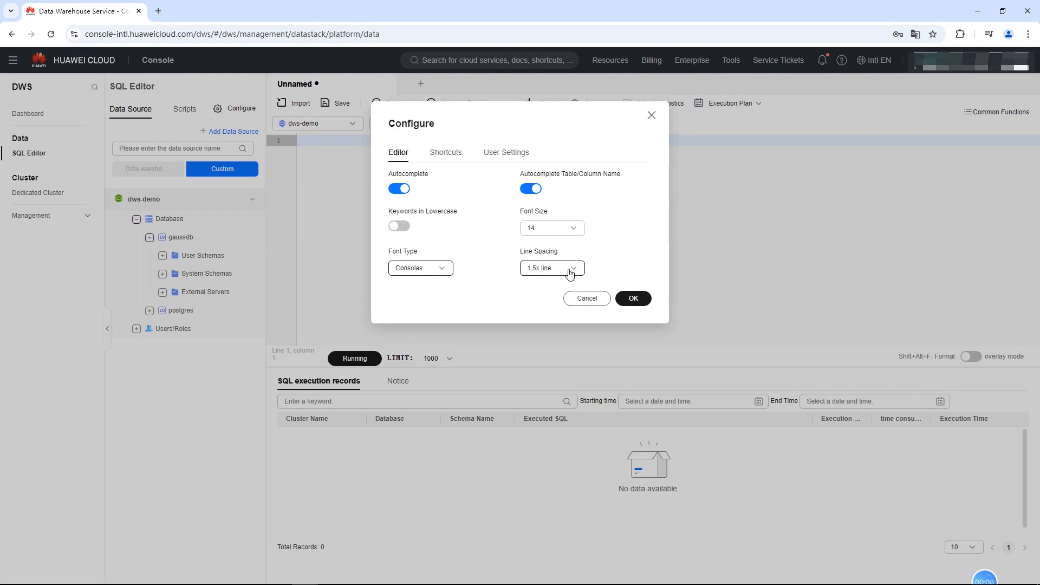
pyautogui.click(564, 273)
pyautogui.click(559, 305)
# - Review the editor shortcuts, and save the user settings with OBS bucket obs-123 and path output
pyautogui.click(447, 153)
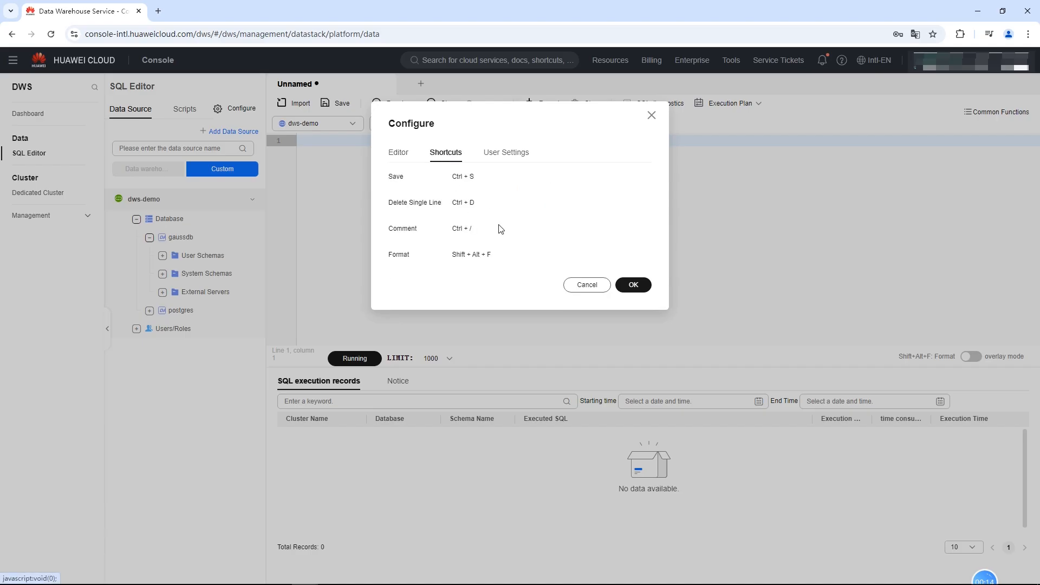
pyautogui.click(507, 153)
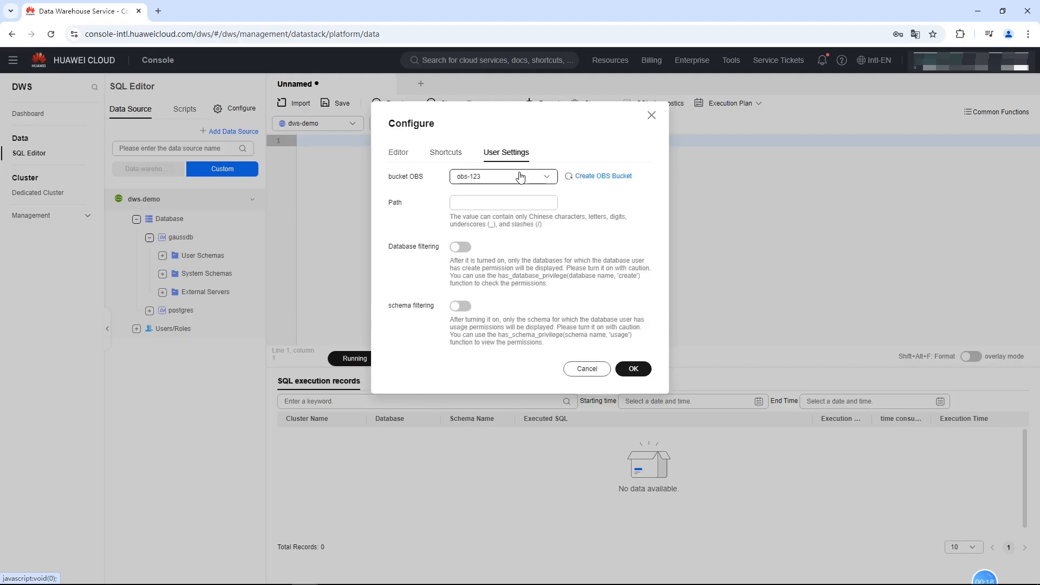
pyautogui.click(518, 176)
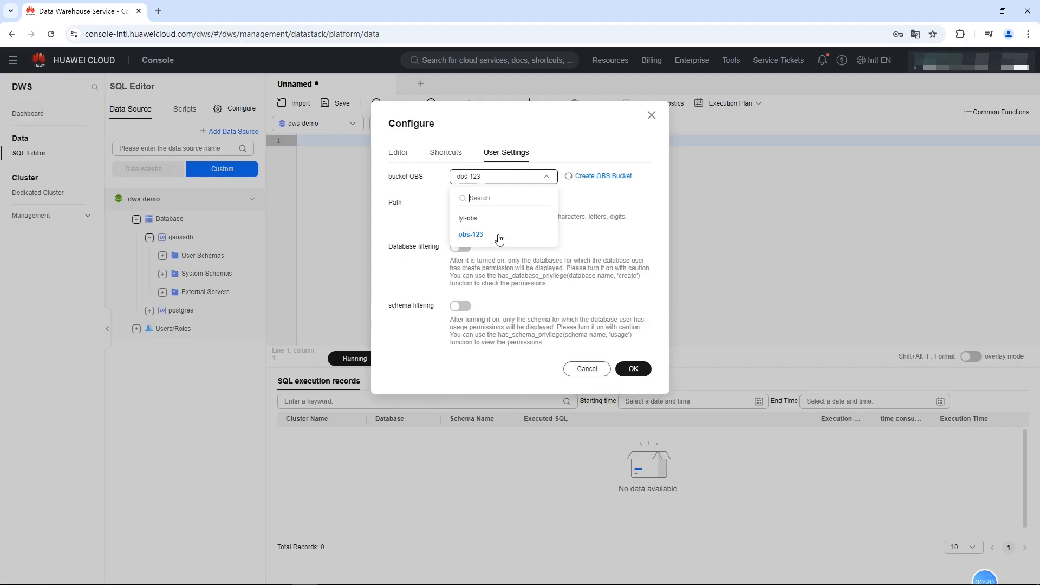
pyautogui.click(477, 234)
pyautogui.click(498, 205)
pyautogui.write('d')
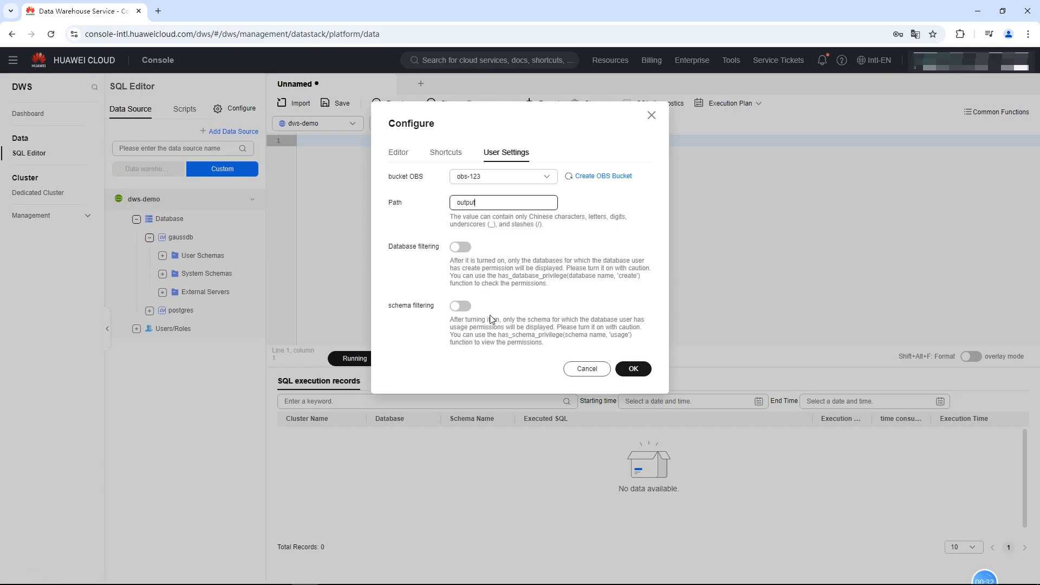
pyautogui.click(632, 369)
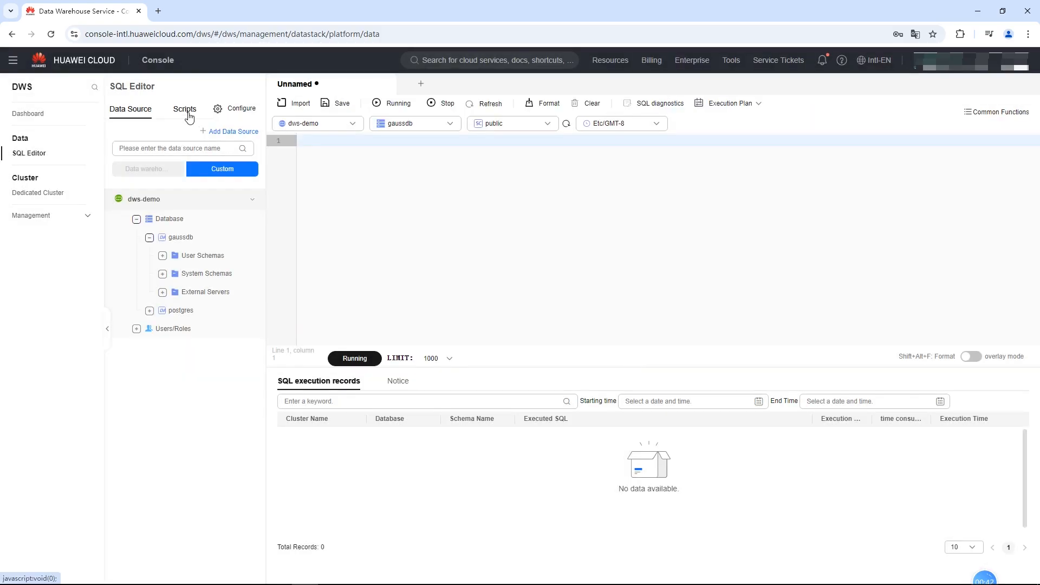
# - Create a level-1 script directory named bucket
pyautogui.click(187, 111)
pyautogui.click(181, 132)
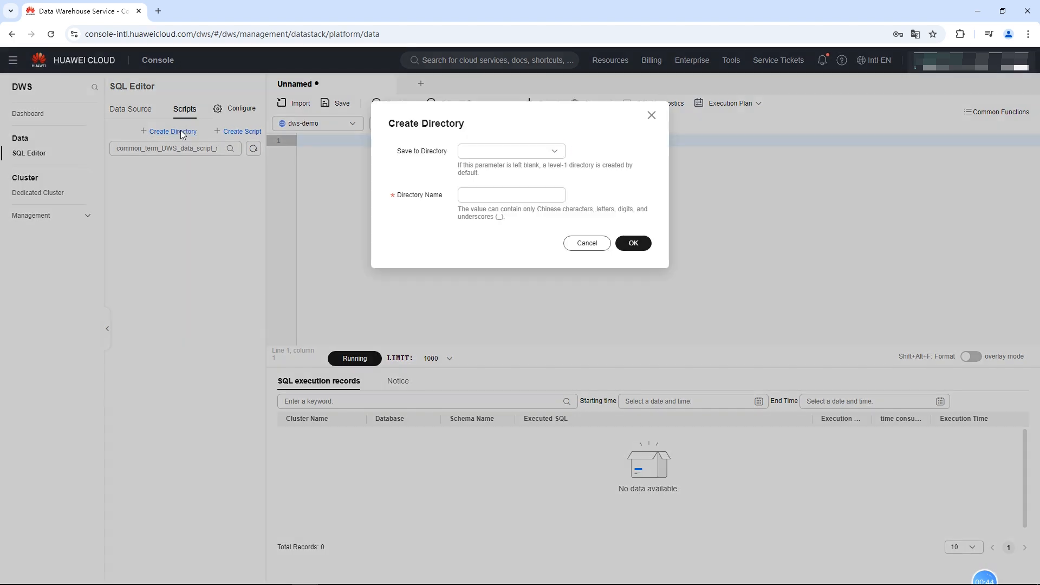
pyautogui.click(480, 195)
pyautogui.write('bucket')
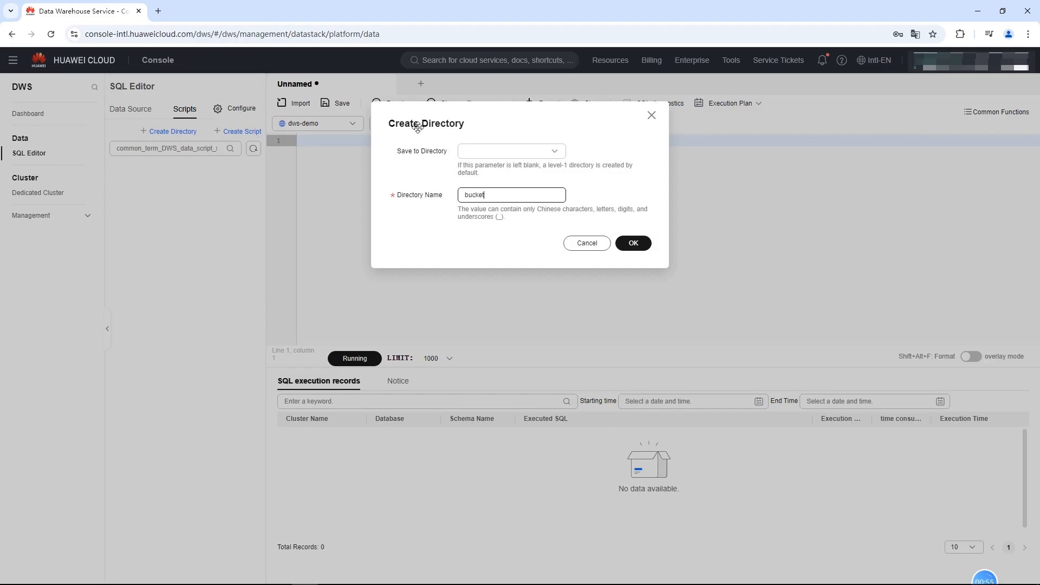
pyautogui.click(632, 243)
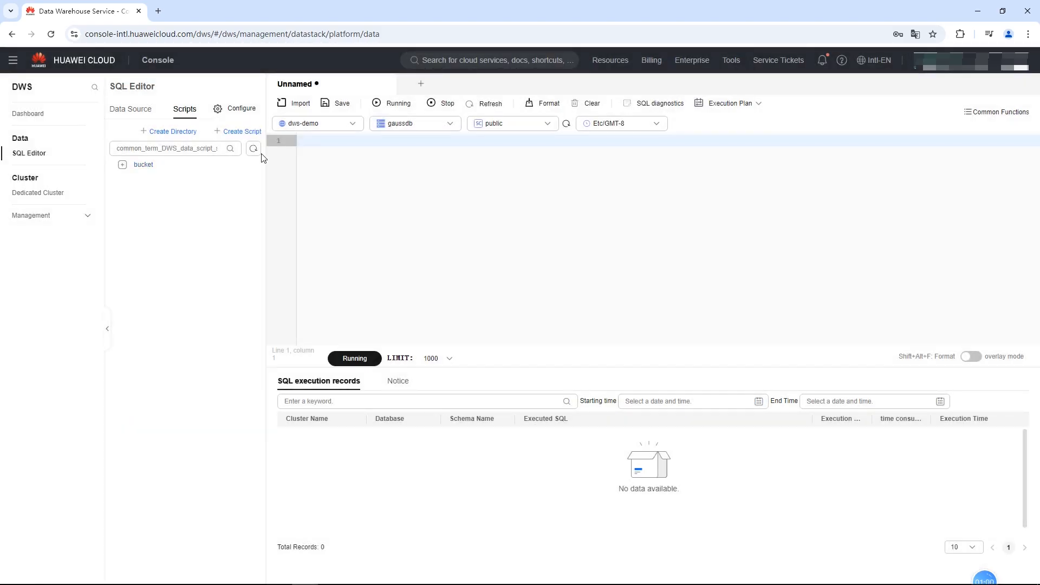
# - Create a script named music in the bucket directory, using OBS bucket obs-123 and path output, and expand that directory
pyautogui.click(242, 132)
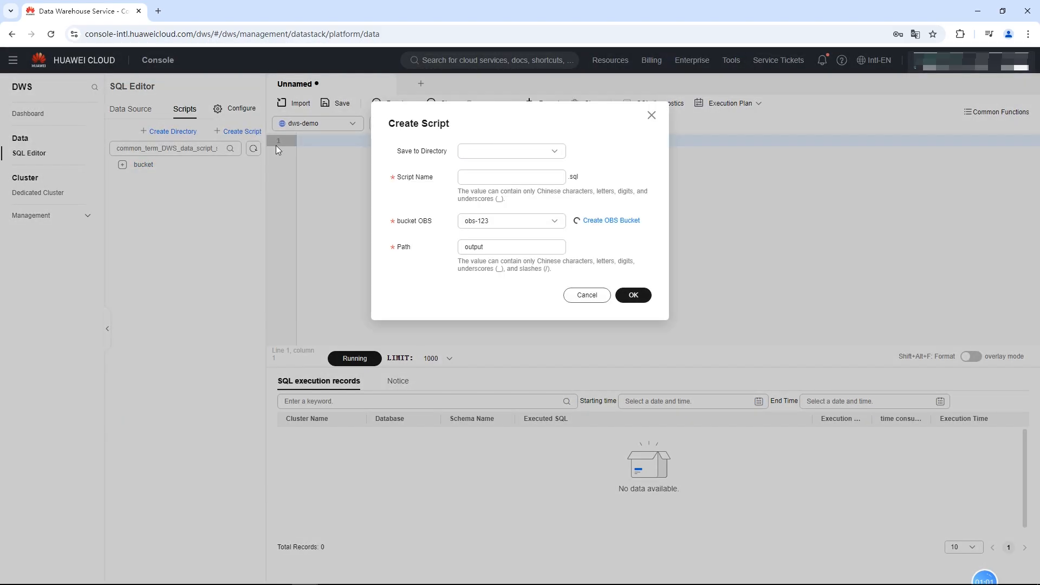
pyautogui.click(514, 151)
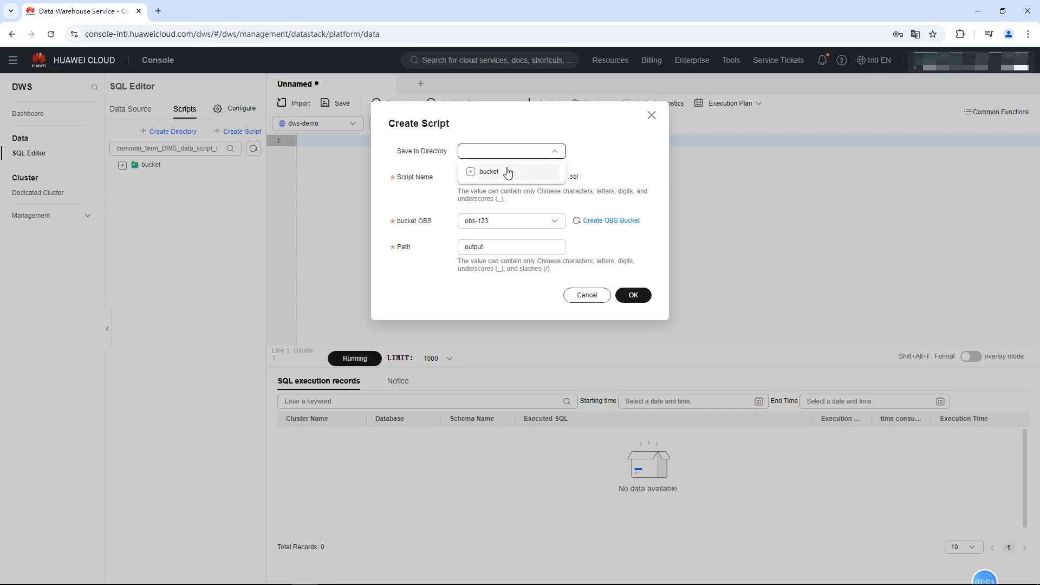
pyautogui.click(508, 172)
pyautogui.click(509, 175)
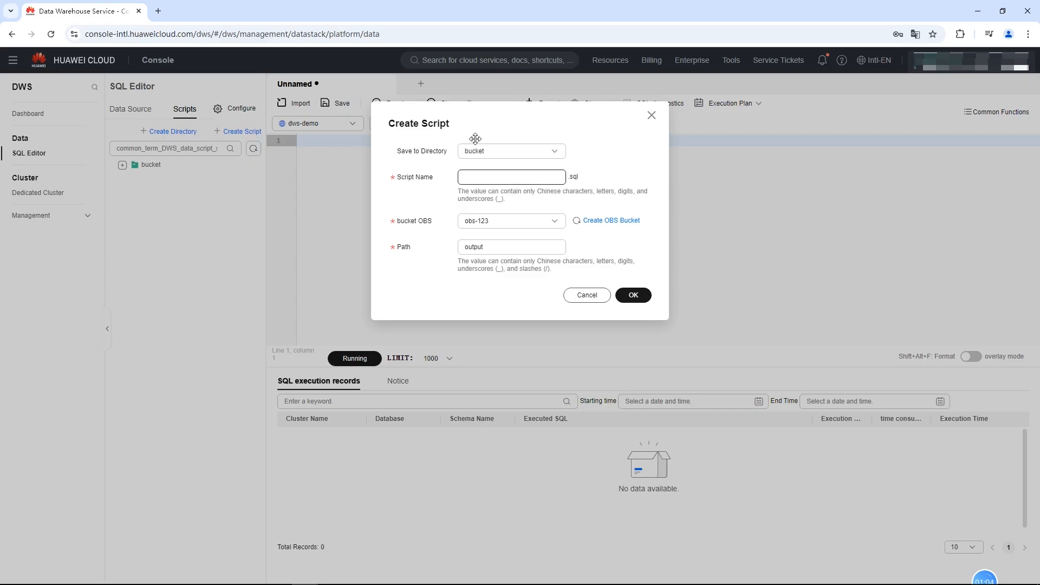
pyautogui.write('music')
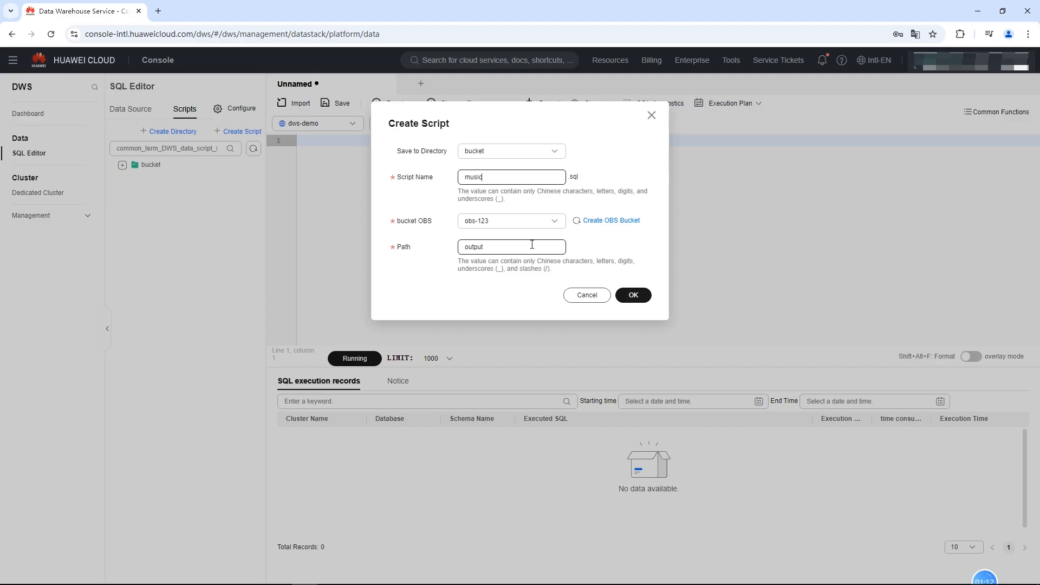
pyautogui.click(634, 295)
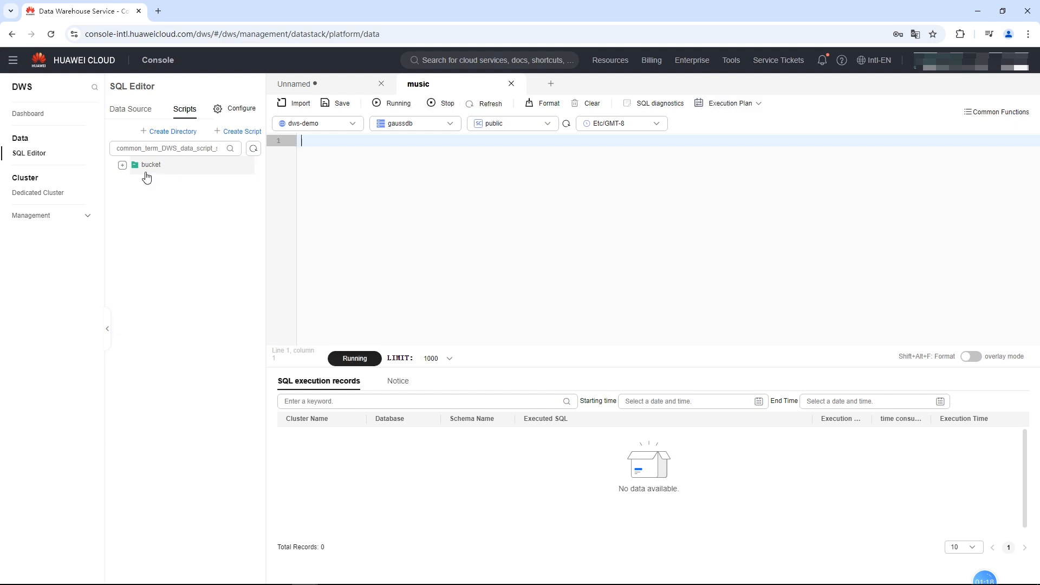
pyautogui.click(123, 166)
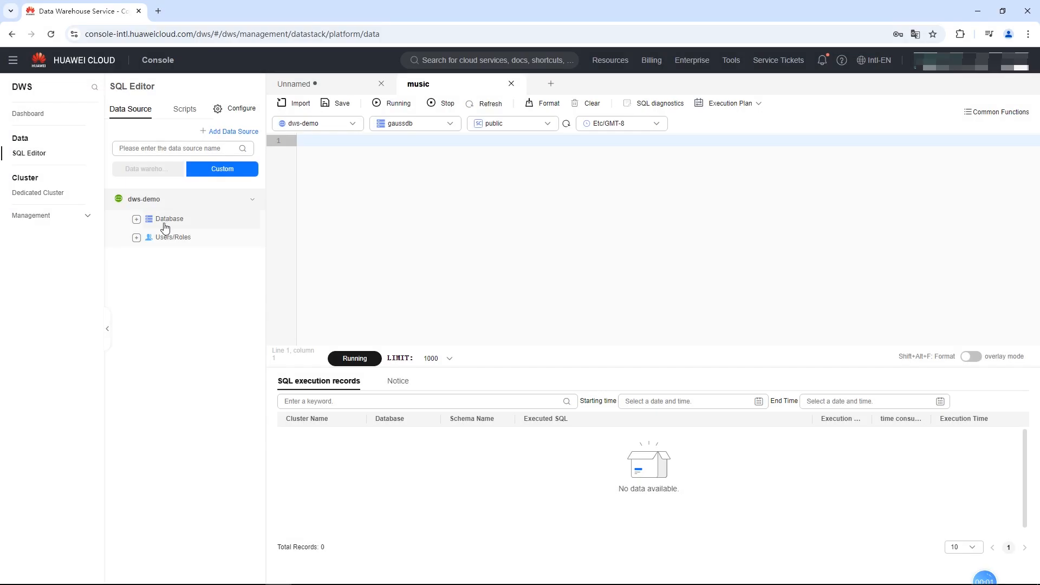
# - Start a new database under the dws-demo data source, named music and owned by dbadmin
pyautogui.rightClick(164, 226)
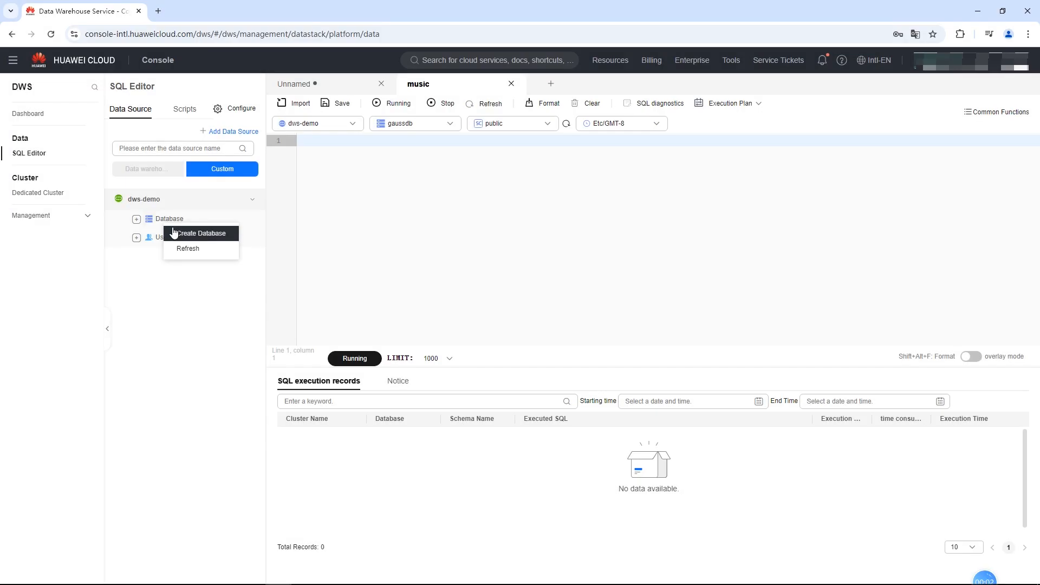
pyautogui.click(173, 232)
pyautogui.click(874, 150)
pyautogui.write('music')
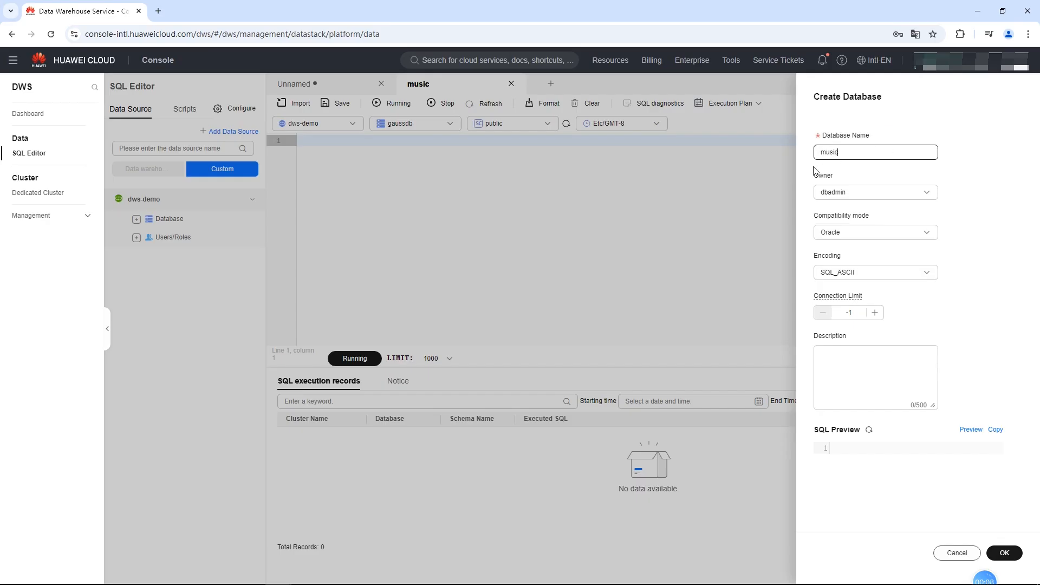
pyautogui.click(843, 193)
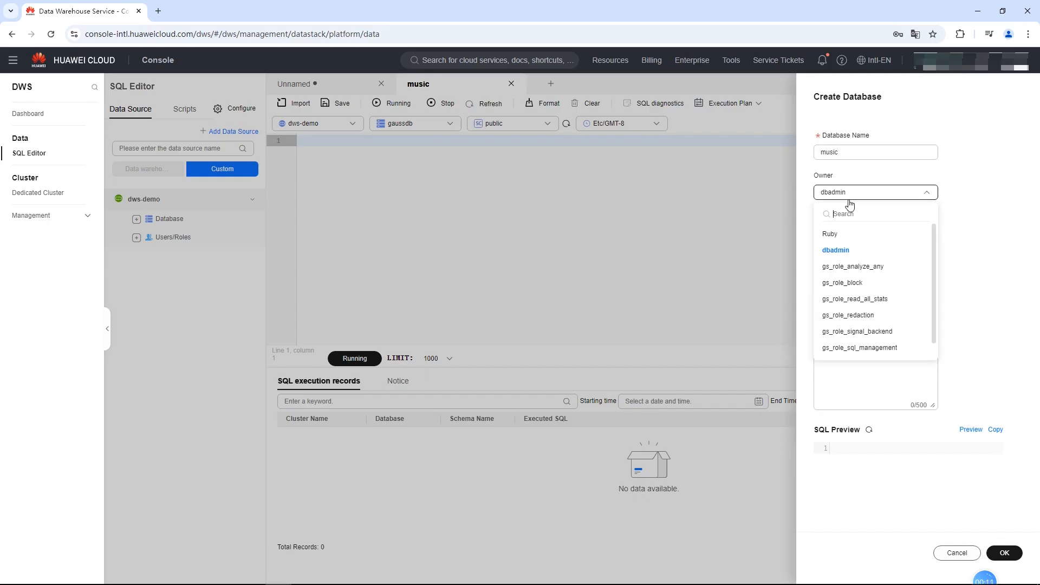
pyautogui.click(842, 251)
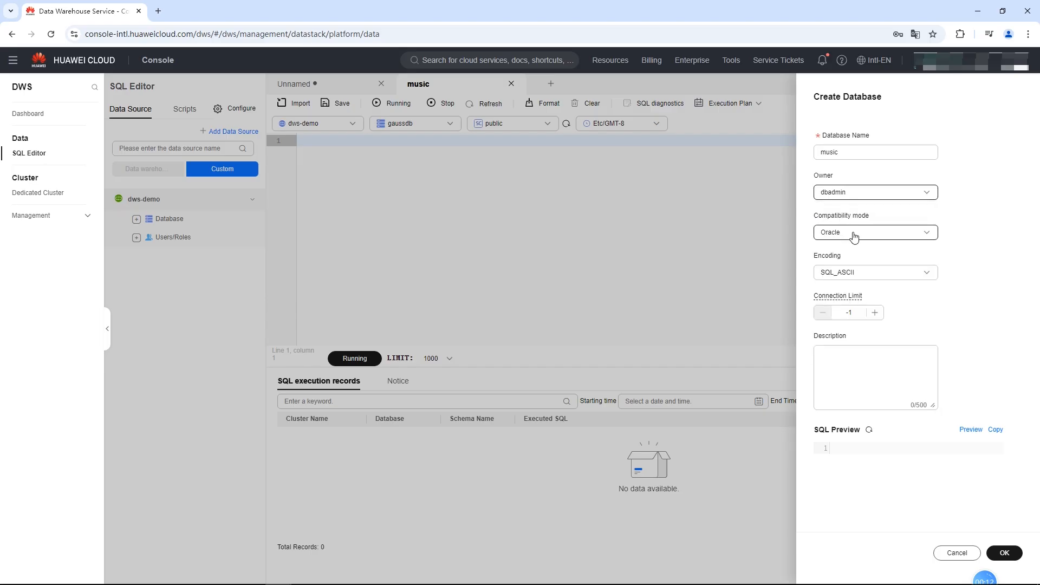
# - Set compatibility mode to Oracle and encoding to SQL_ASCII, preview the SQL, and create the database
pyautogui.click(852, 234)
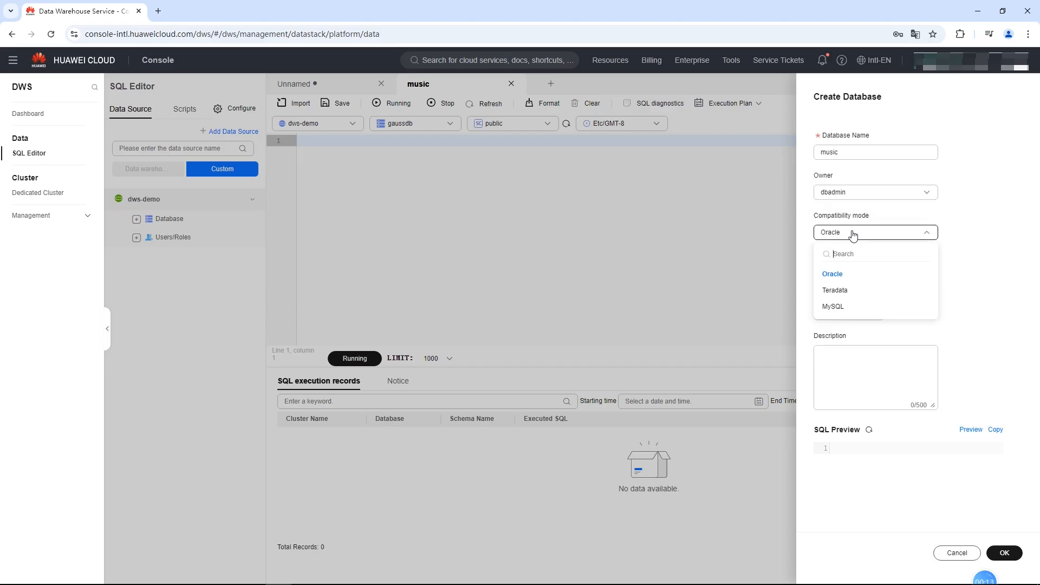
pyautogui.click(834, 275)
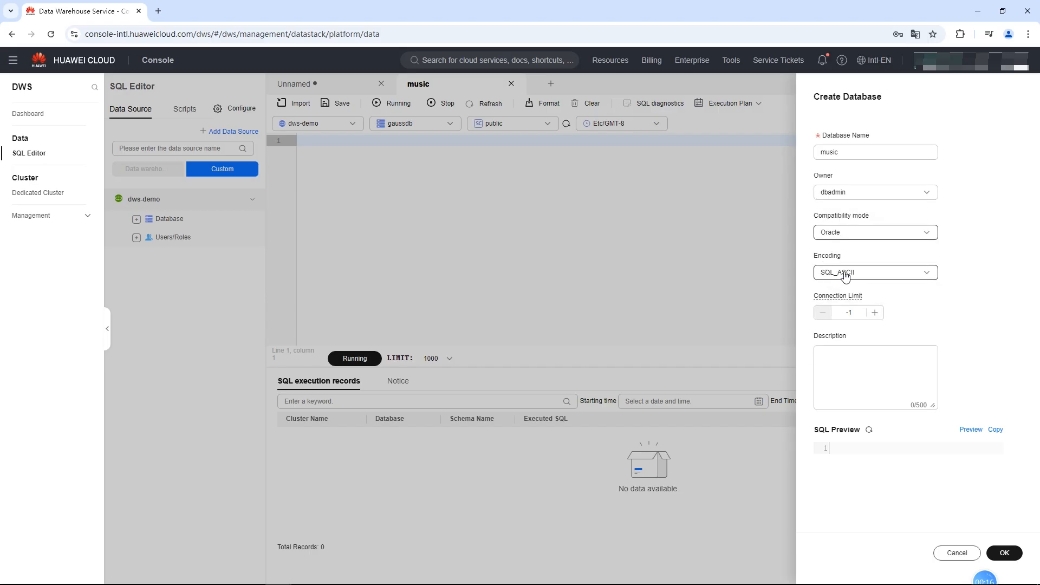
pyautogui.click(845, 275)
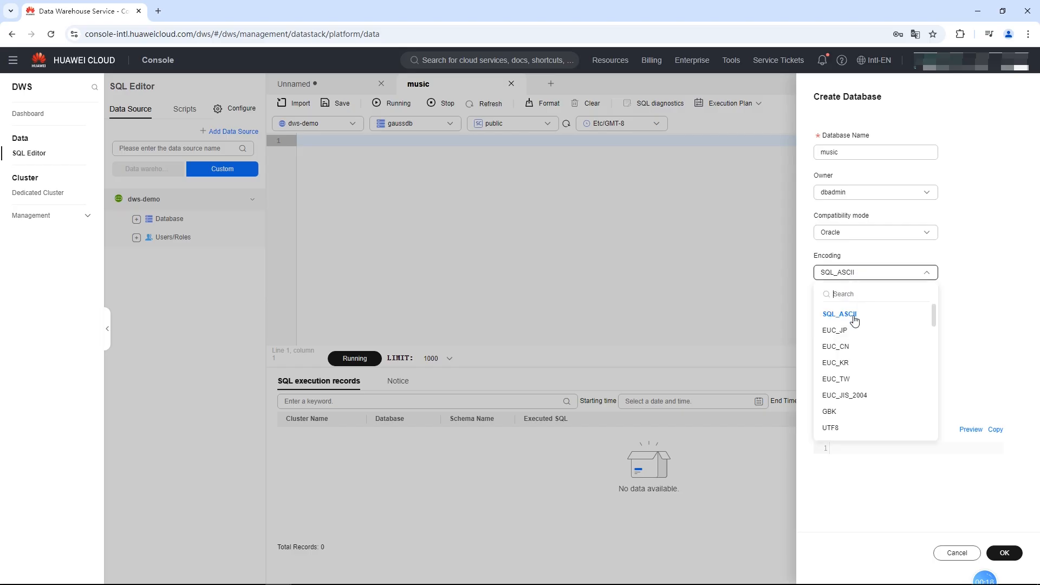
pyautogui.click(854, 315)
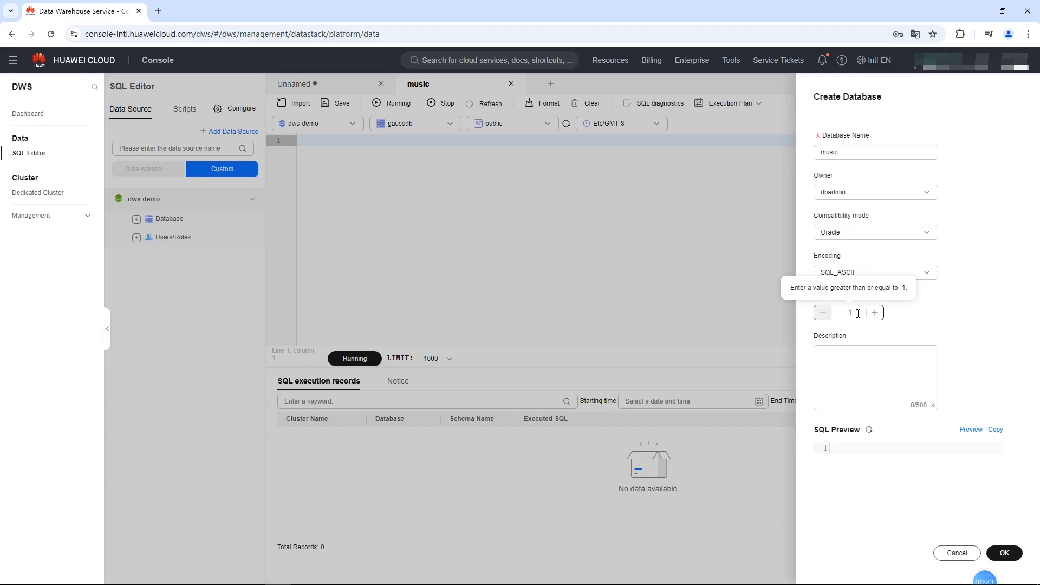
pyautogui.click(970, 429)
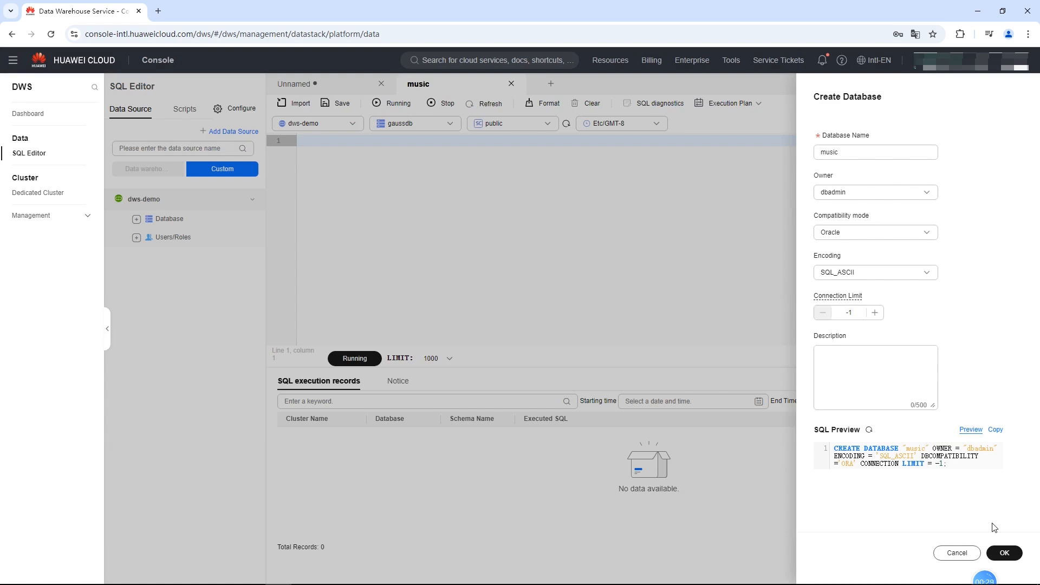
pyautogui.click(1002, 552)
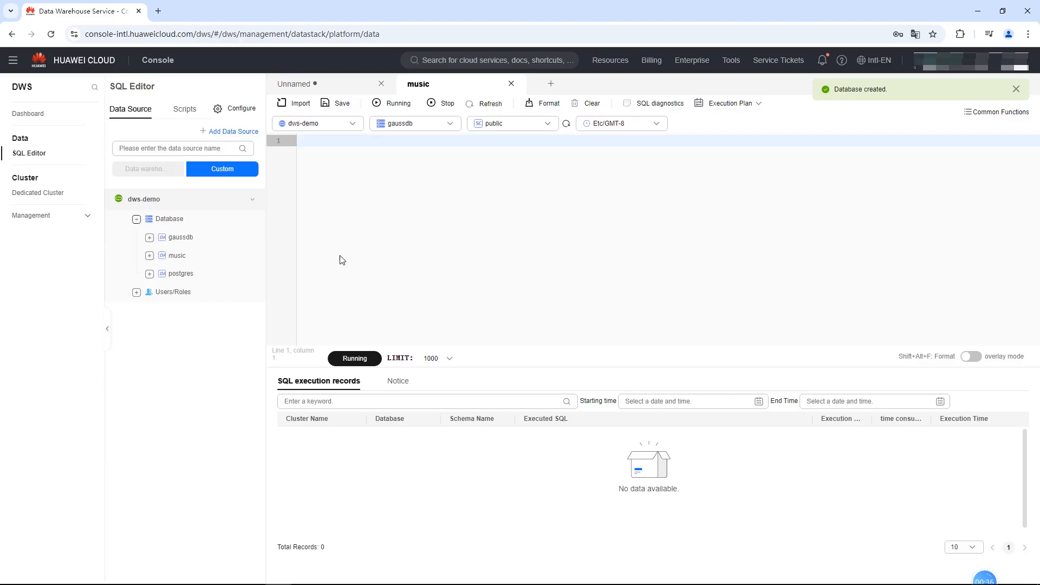
# - Create a user schema named private in the music database, owned by dbadmin, previewing its SQL first
pyautogui.click(149, 256)
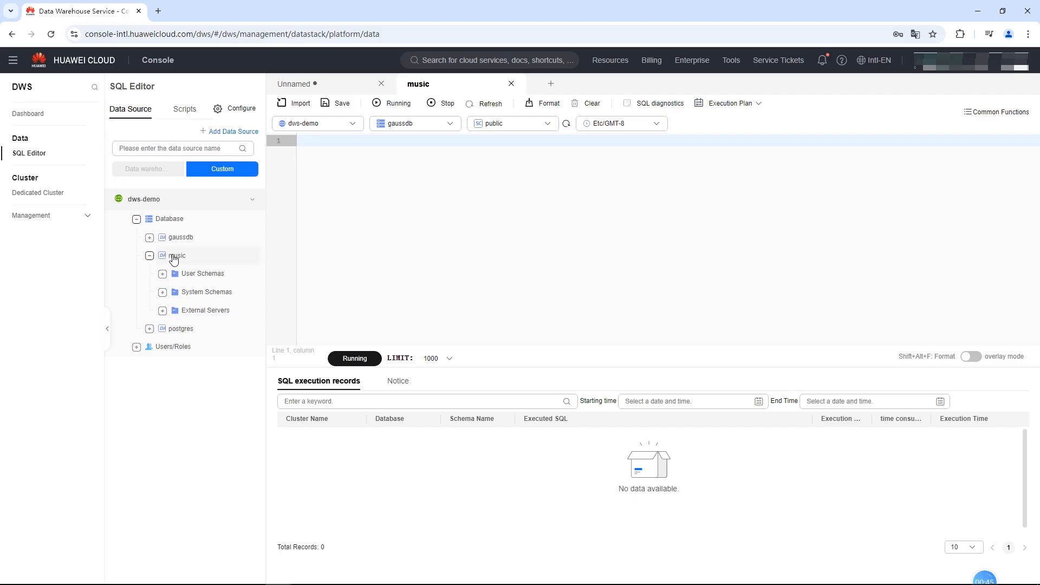
pyautogui.rightClick(195, 277)
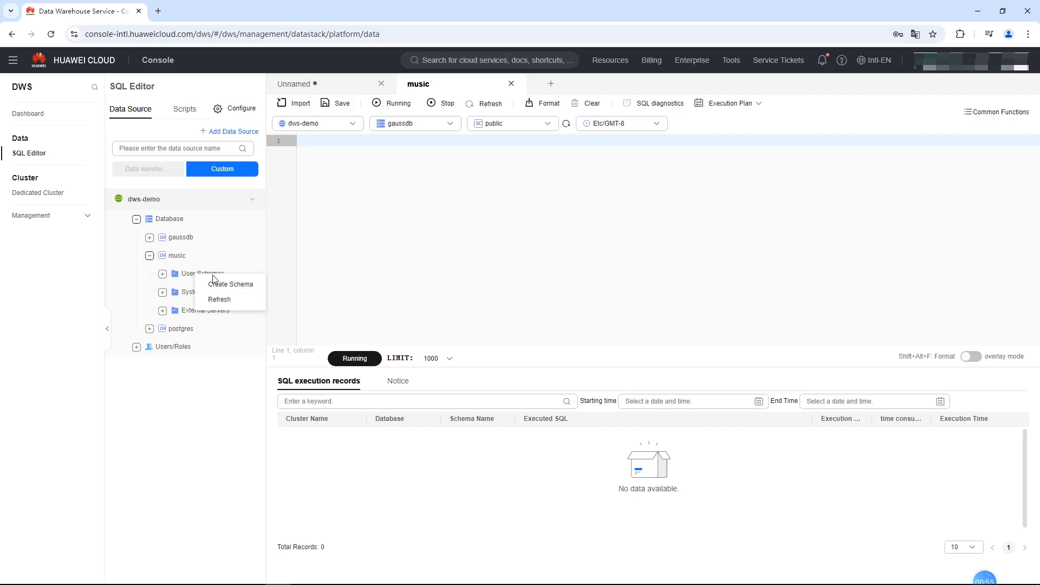
pyautogui.click(230, 285)
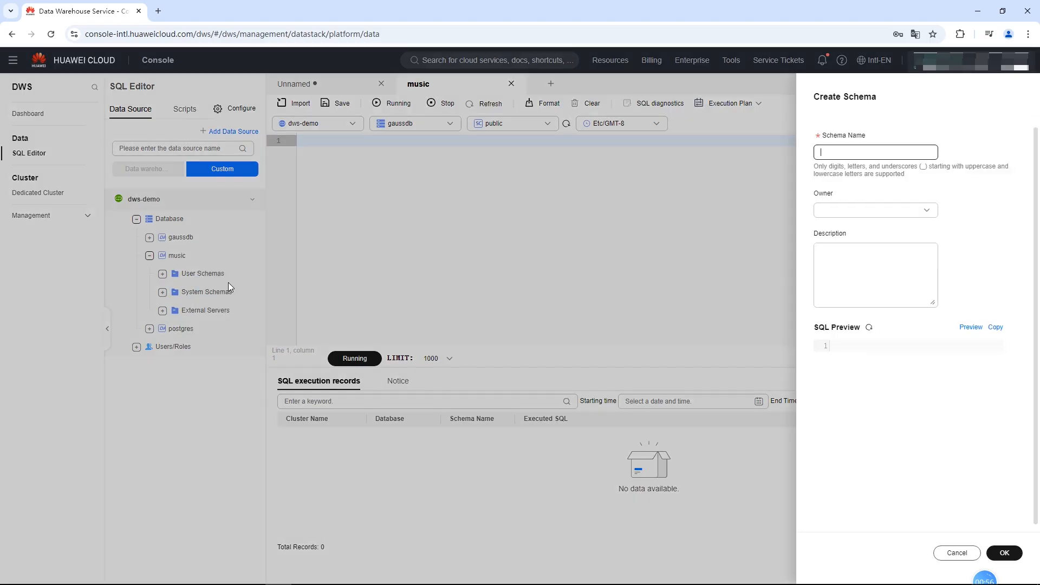
pyautogui.write('private')
pyautogui.click(846, 210)
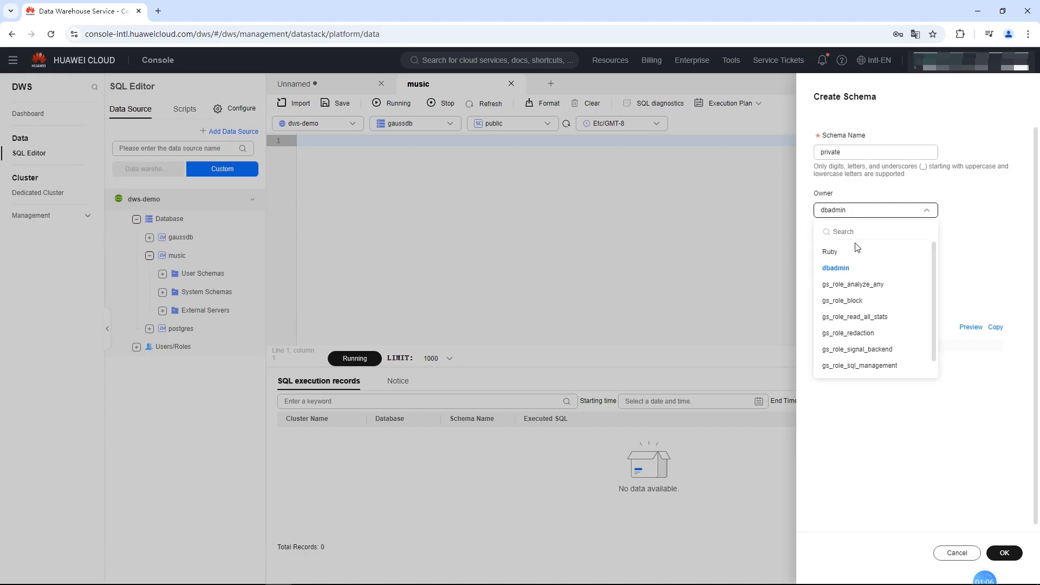
pyautogui.click(847, 269)
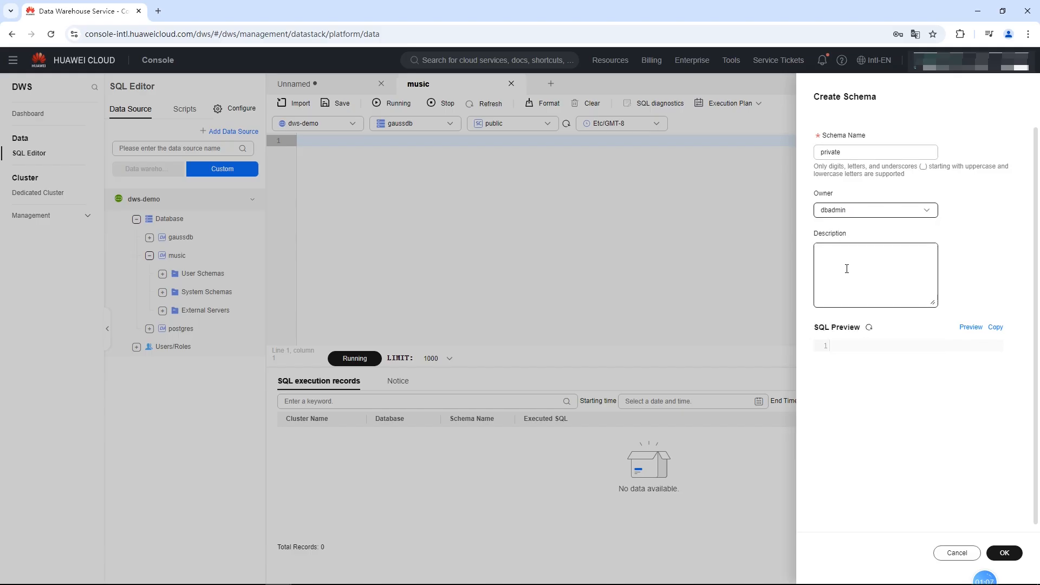
pyautogui.click(969, 327)
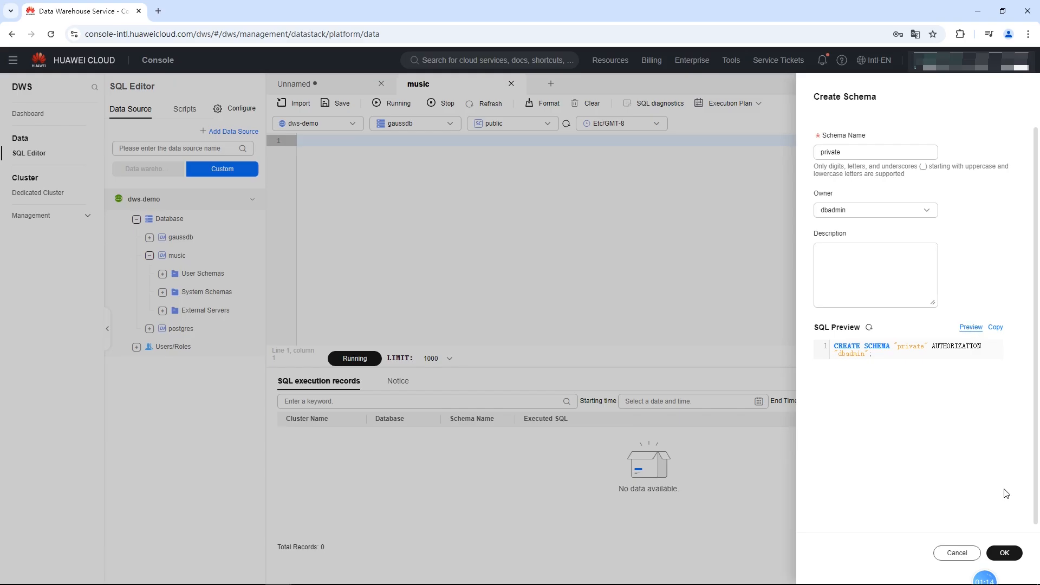
pyautogui.click(1003, 553)
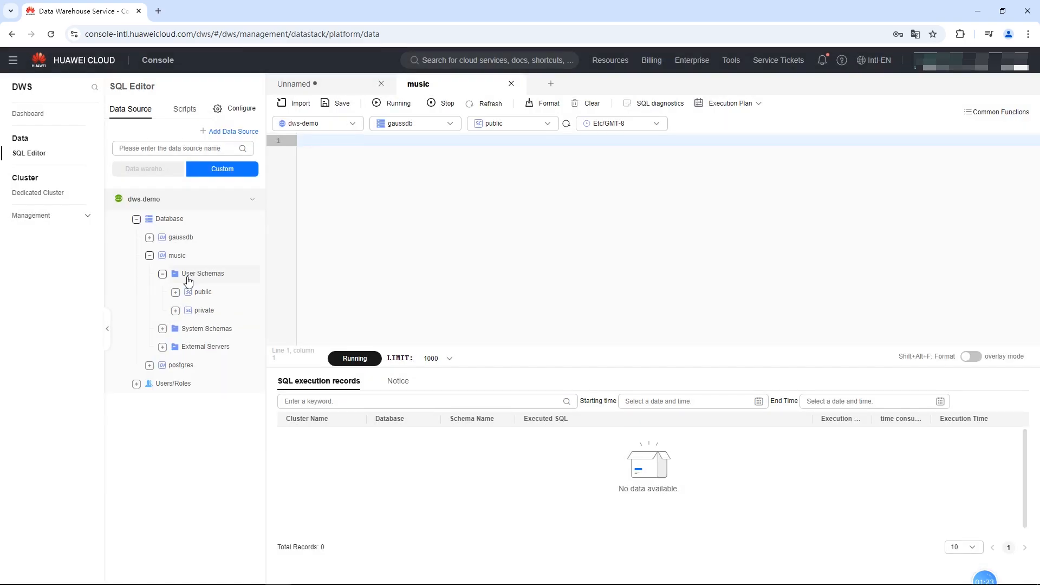
# - Start a new common table named customer in the private schema, with ROW orientation
pyautogui.click(176, 311)
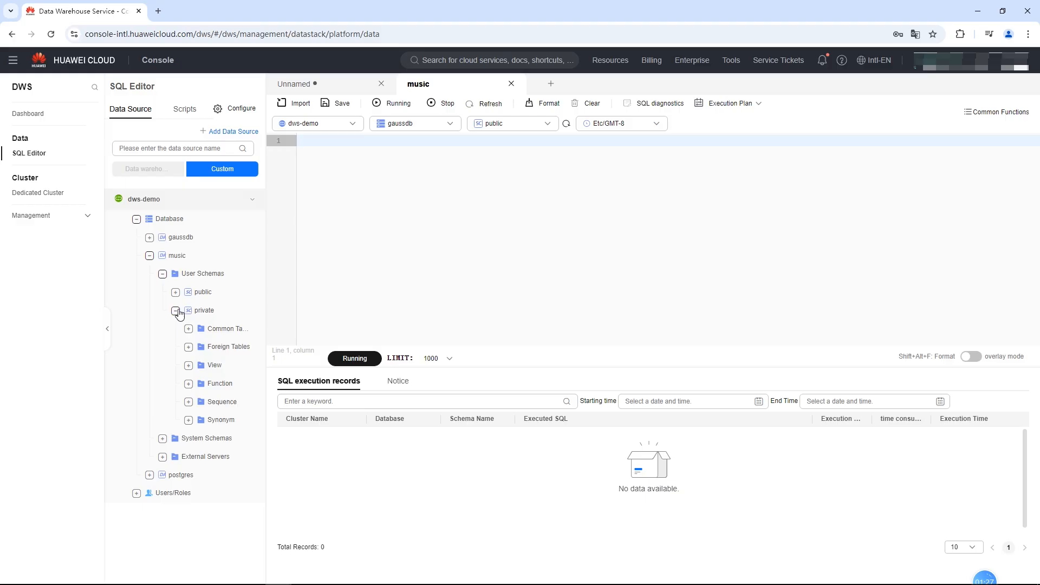
pyautogui.rightClick(233, 333)
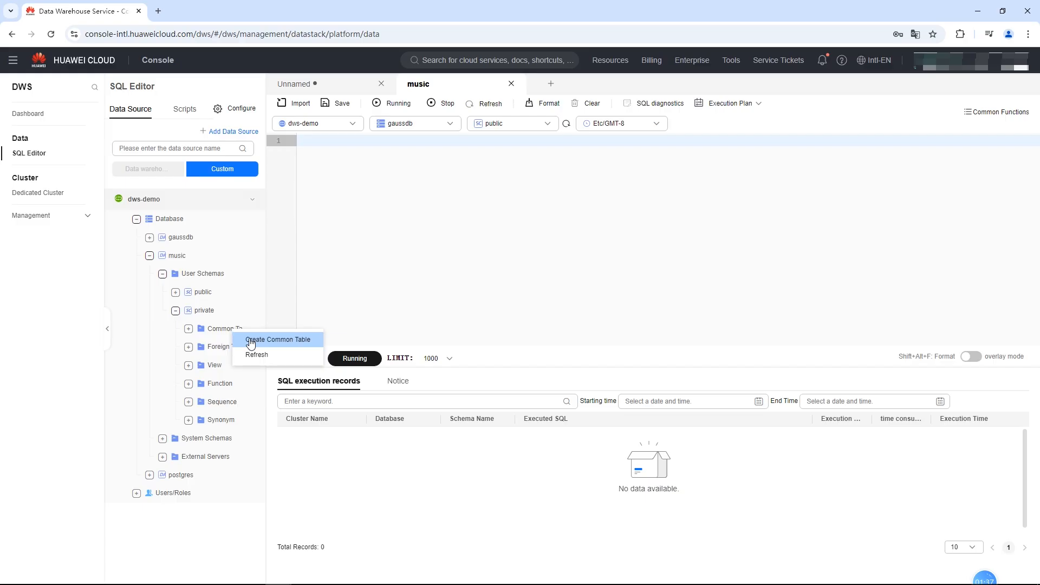
pyautogui.click(251, 341)
pyautogui.write('customer')
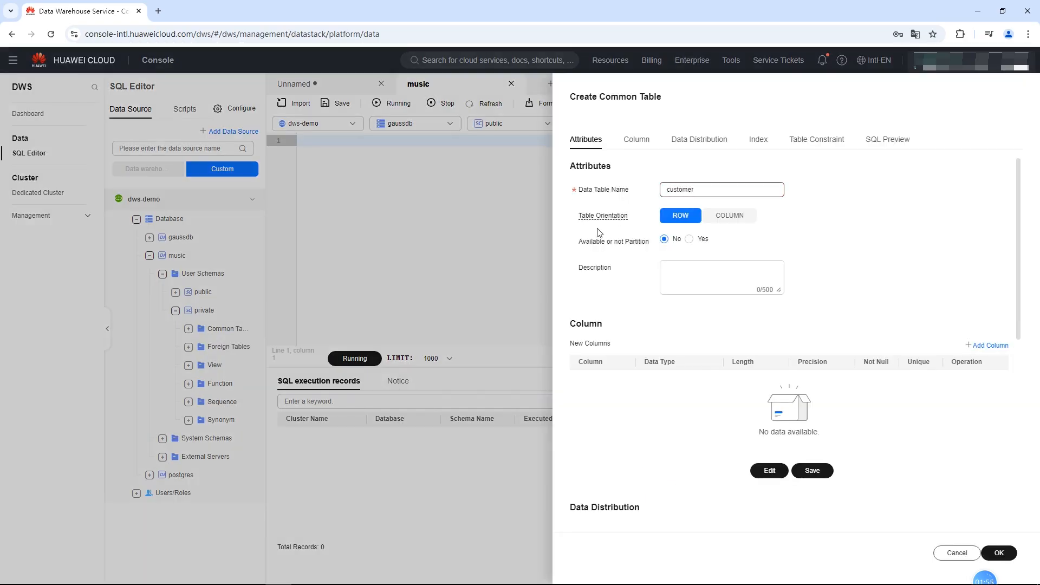
pyautogui.click(682, 224)
# - Add a column c_custkey of type int4 to the customer table and make it not null
pyautogui.click(973, 346)
pyautogui.click(568, 387)
pyautogui.write('c_custkey')
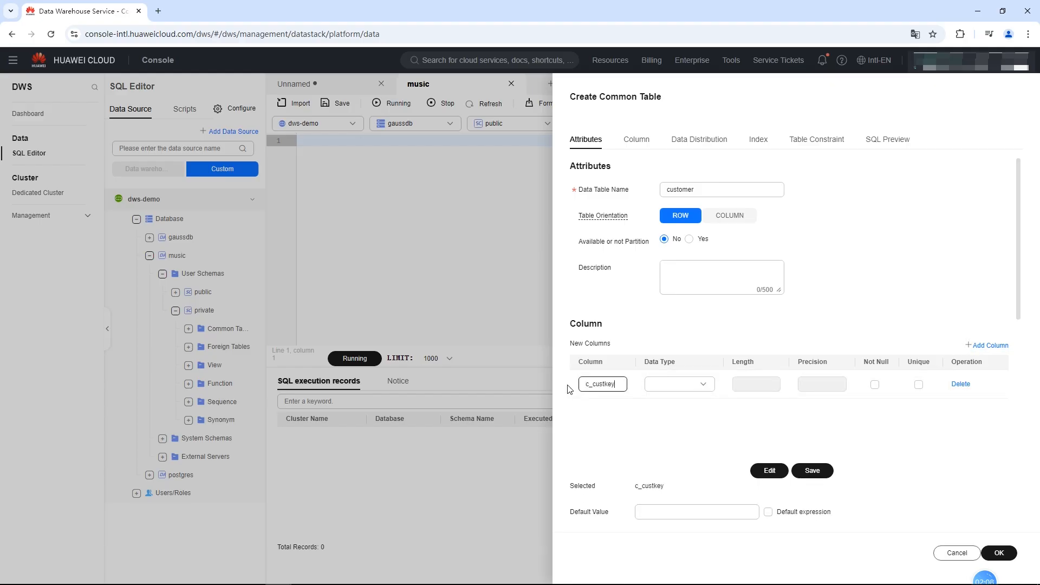
pyautogui.click(681, 385)
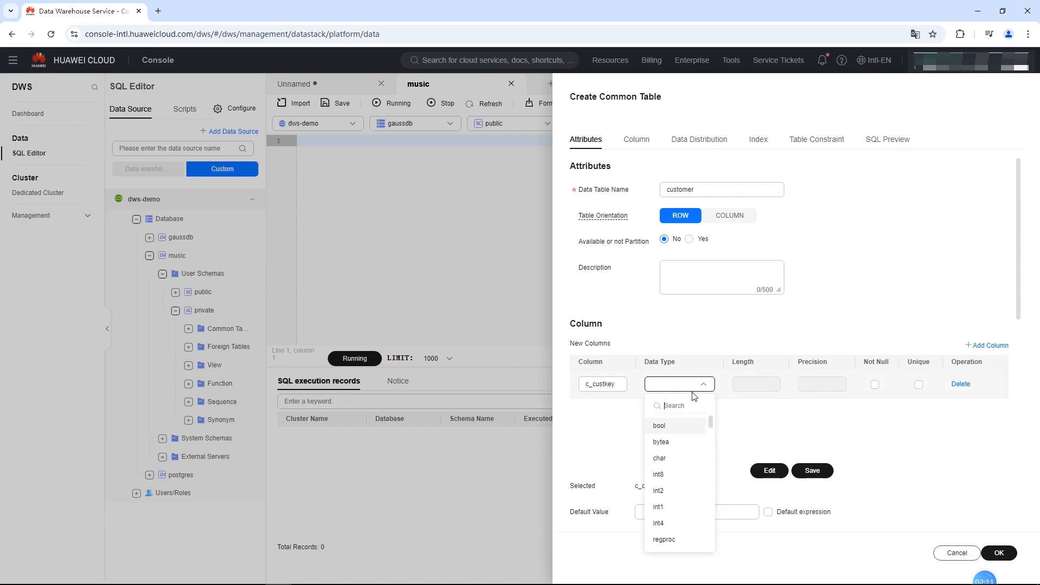
pyautogui.write('nt')
pyautogui.click(665, 475)
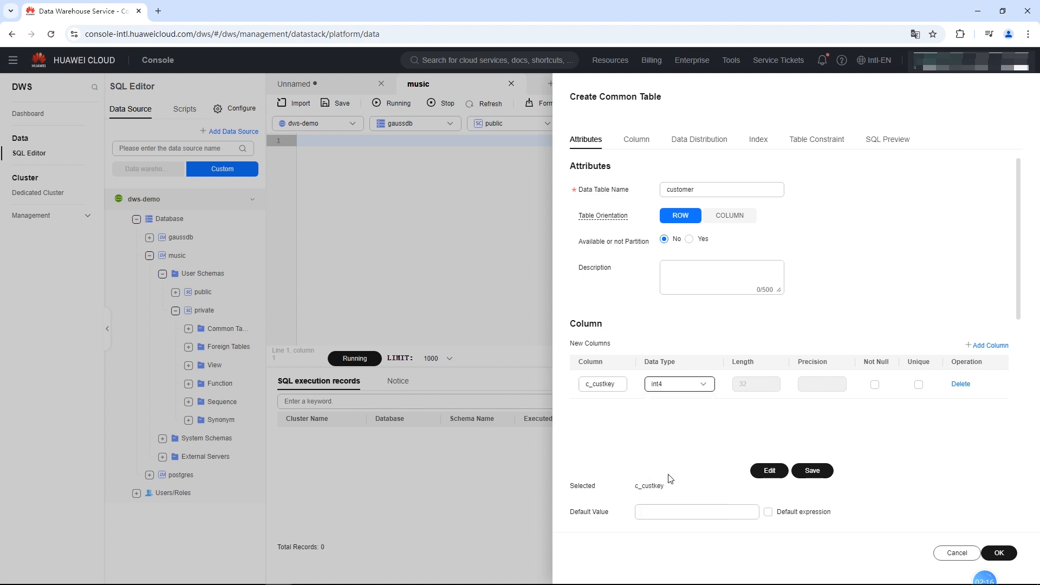
pyautogui.click(875, 385)
# - Add a column c_name of type varchar with length 25
pyautogui.click(986, 345)
pyautogui.click(602, 412)
pyautogui.write('c_name')
pyautogui.click(647, 410)
pyautogui.write('var')
pyautogui.click(661, 453)
pyautogui.click(756, 413)
pyautogui.write('25')
# - Add a column c_address of type varchar with length 40
pyautogui.click(999, 346)
pyautogui.click(602, 441)
pyautogui.write('c_address')
pyautogui.click(677, 441)
pyautogui.write('var')
pyautogui.click(666, 482)
pyautogui.click(752, 442)
pyautogui.write('40')
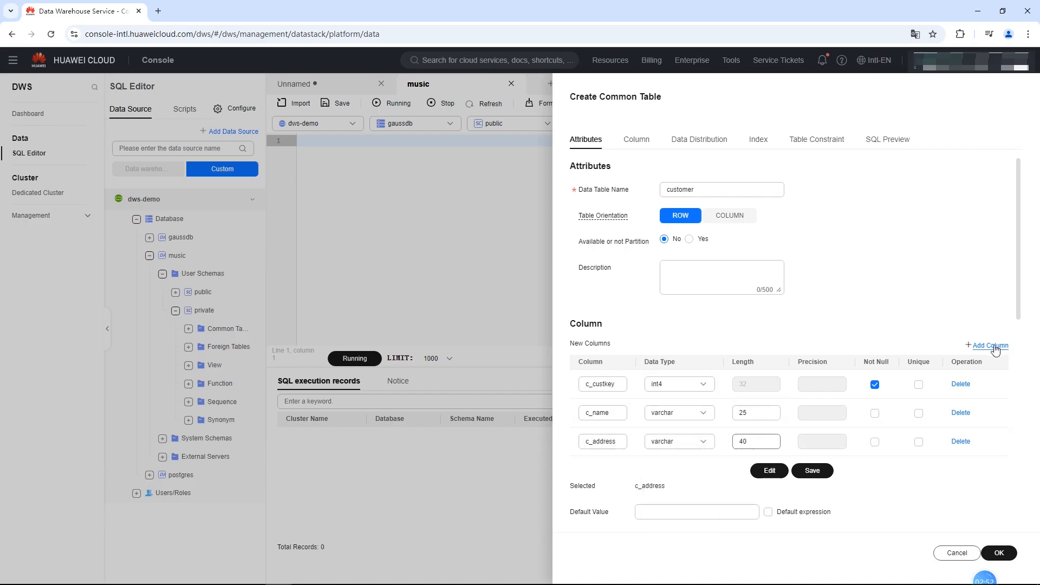
# - Add a column c_phone of type char with length 15
pyautogui.click(987, 345)
pyautogui.click(601, 448)
pyautogui.write('c_phone')
pyautogui.click(677, 449)
pyautogui.write('ch')
pyautogui.click(663, 488)
pyautogui.click(766, 448)
pyautogui.write('15')
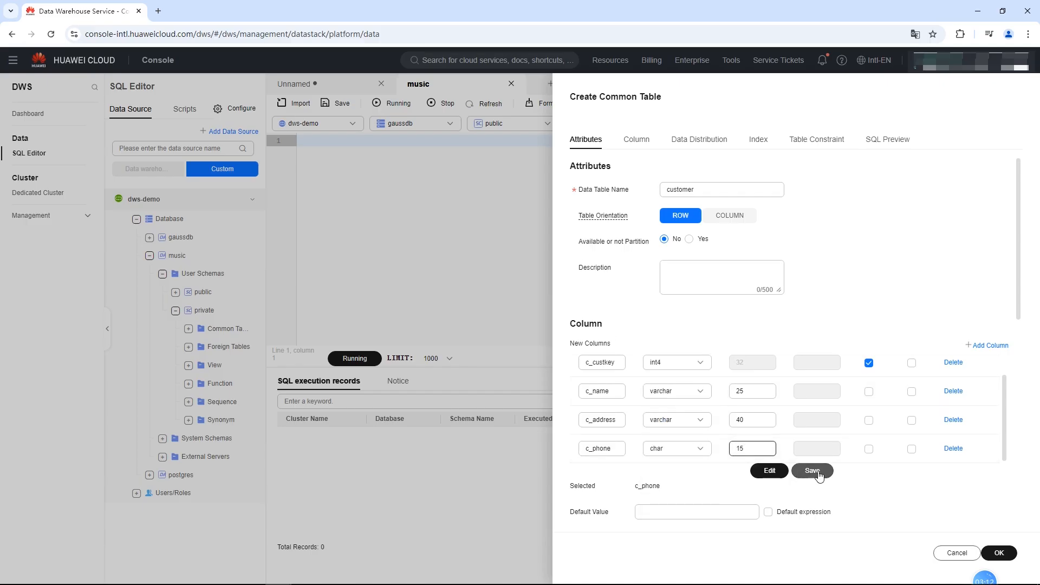
# - Save the column definitions and set the table's data distribution to REPLICATION
pyautogui.click(812, 471)
pyautogui.scroll(-3, 817, 474)
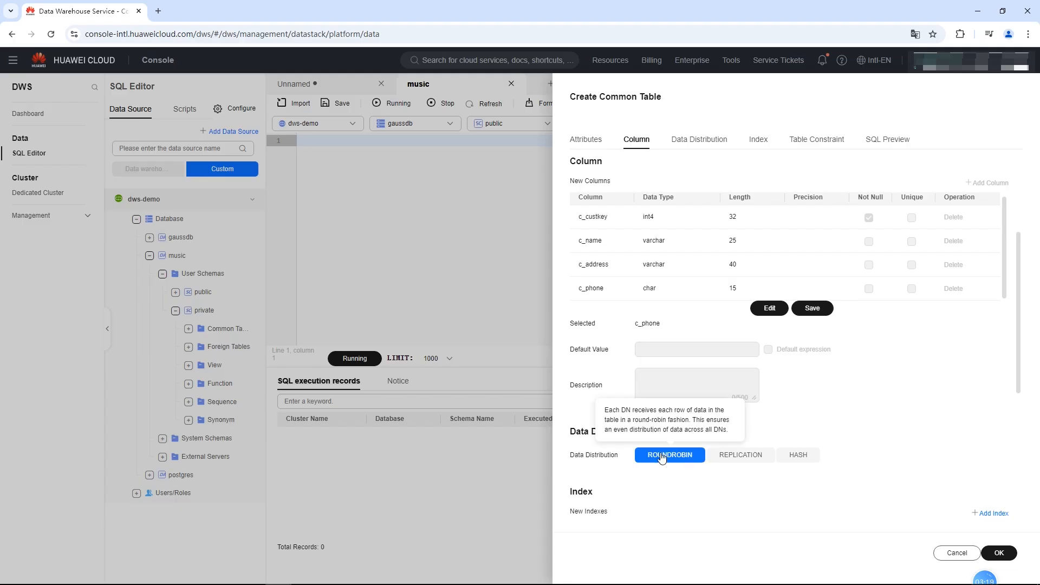
pyautogui.click(753, 456)
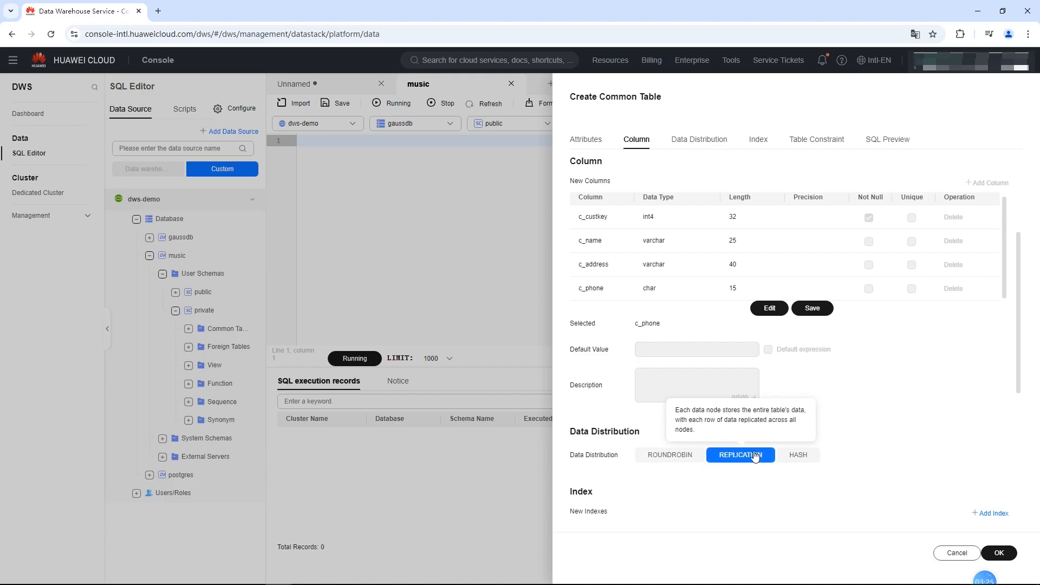
# - Start a new index on the customer table, named index01 with the btree access method
pyautogui.scroll(-1, 755, 456)
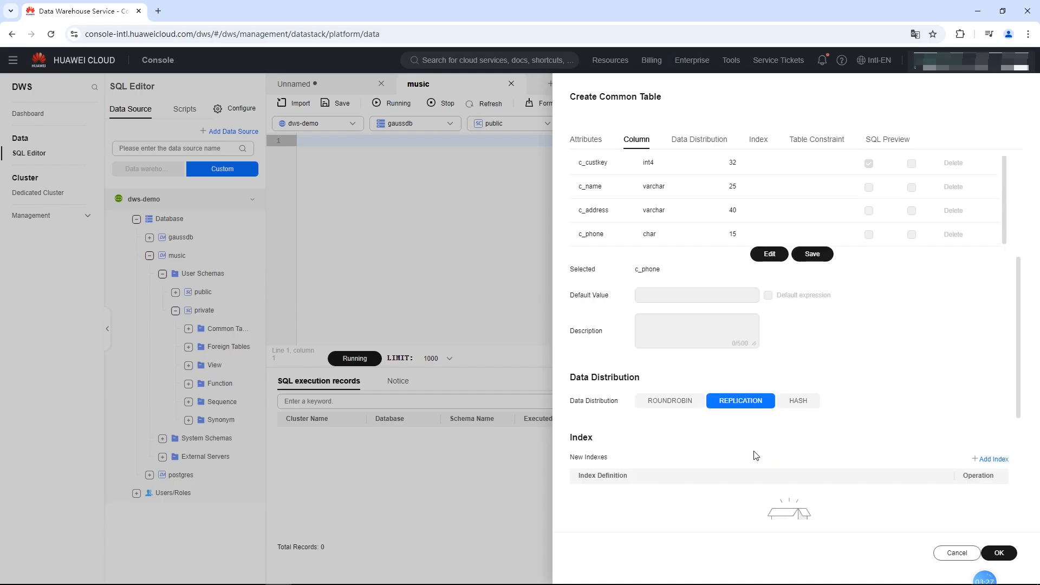
pyautogui.scroll(-2, 756, 455)
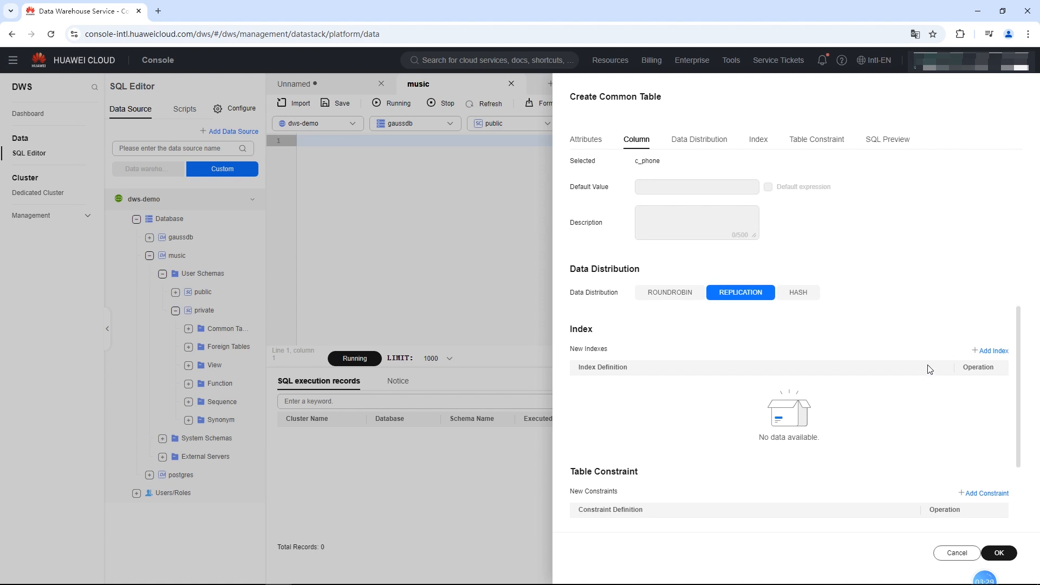
pyautogui.click(990, 351)
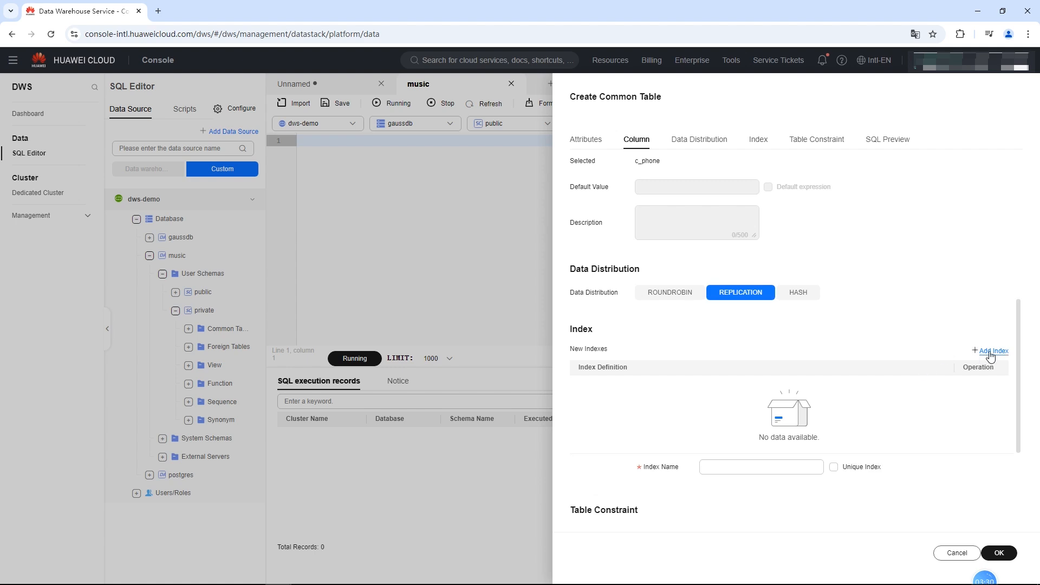
pyautogui.scroll(-3, 811, 414)
pyautogui.click(799, 304)
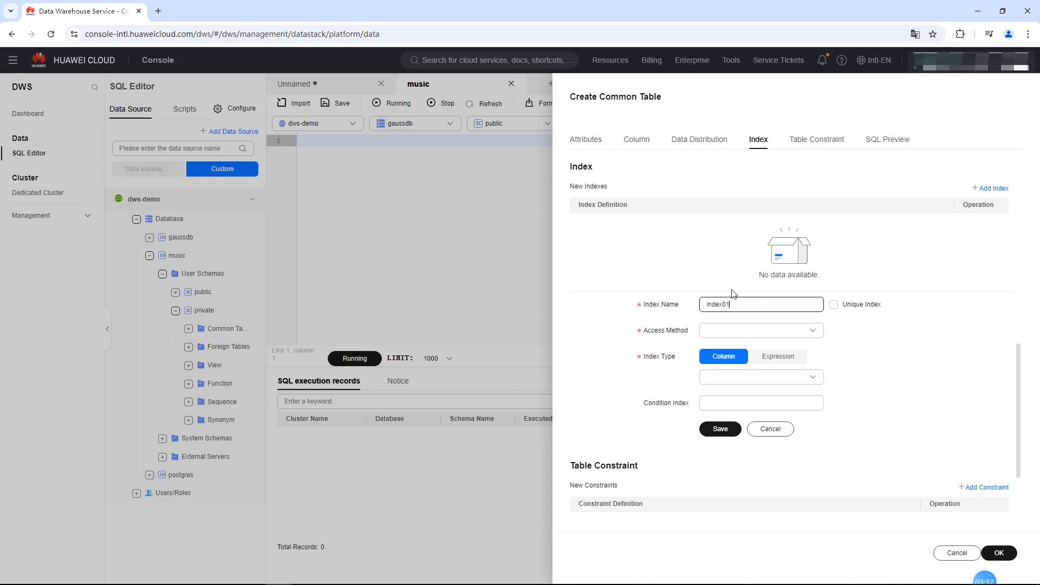
pyautogui.click(740, 330)
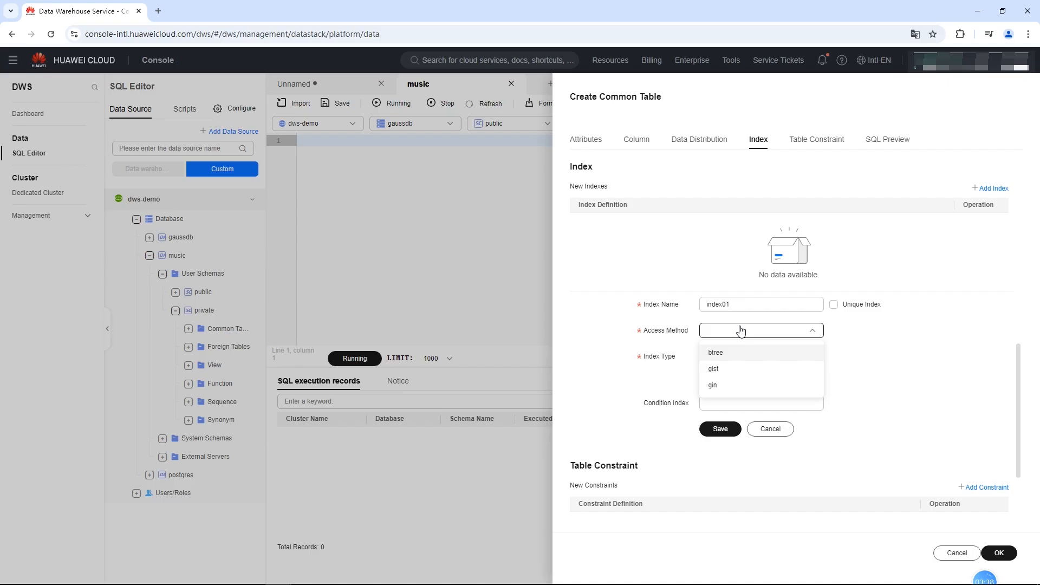
pyautogui.click(729, 357)
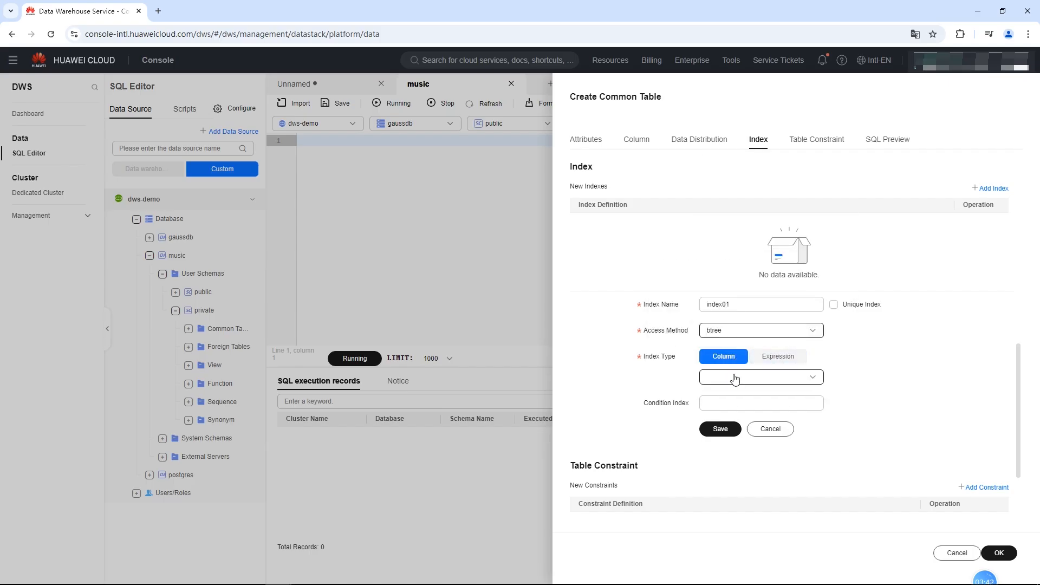
# - Set the index column to c_custkey with the condition c_custkey>10 and save the index
pyautogui.click(735, 377)
pyautogui.click(737, 399)
pyautogui.scroll(-1, 736, 399)
pyautogui.click(761, 348)
pyautogui.write('c_')
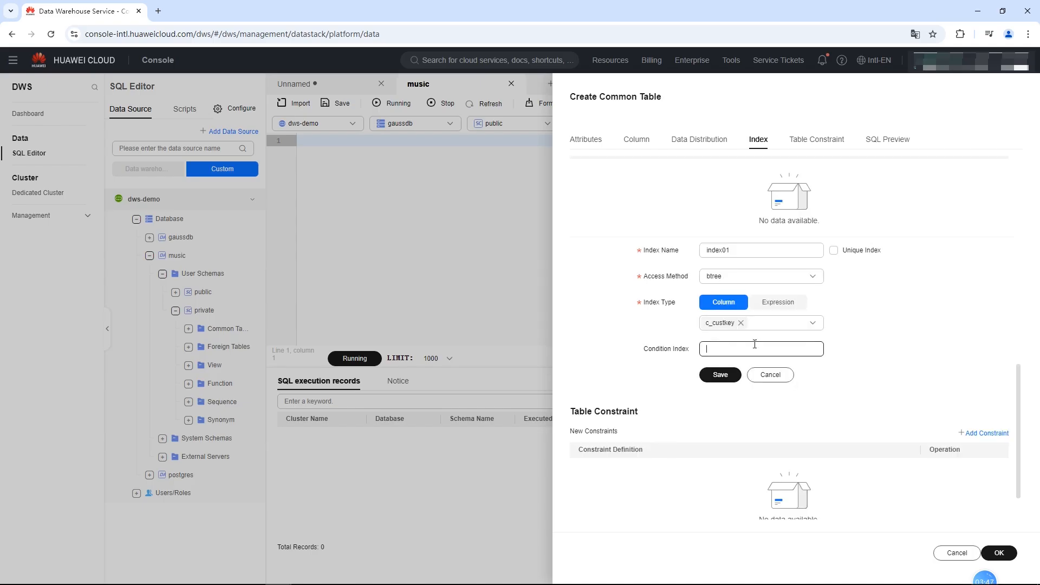
pyautogui.write('custkey>10')
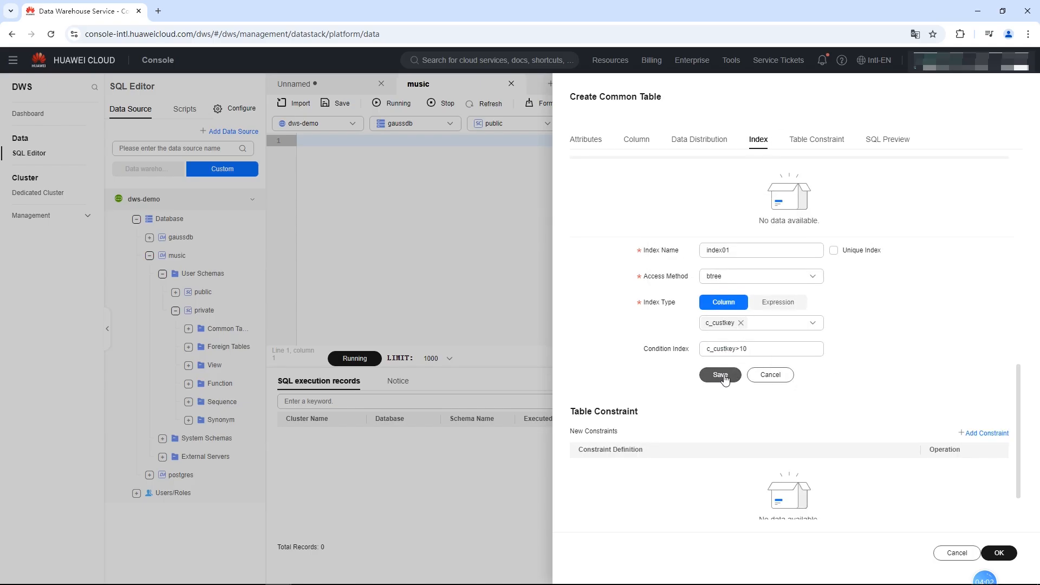
pyautogui.click(723, 375)
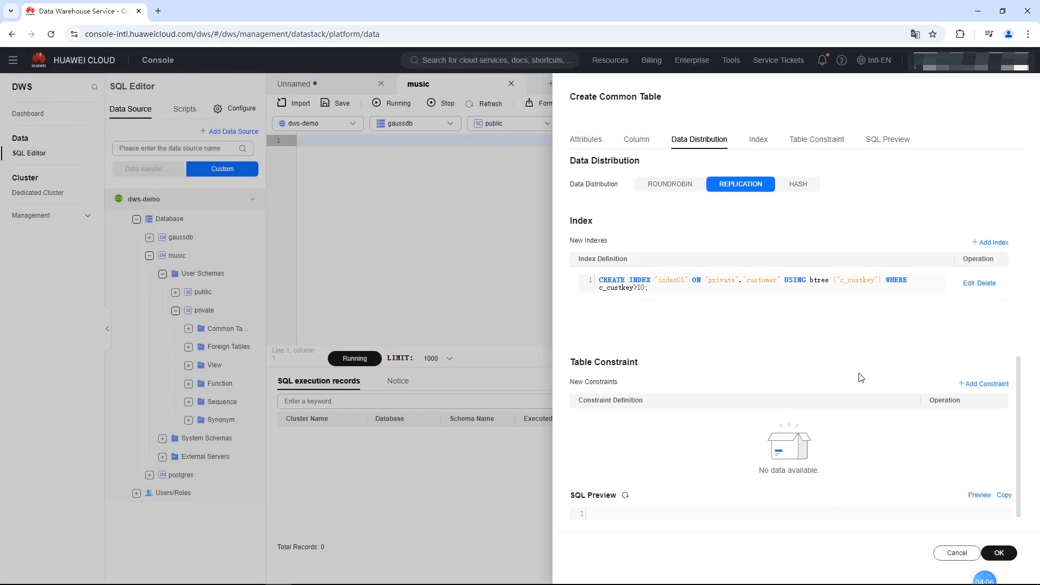
# - Add and save a unique table constraint named demo01 on the c_custkey column
pyautogui.click(975, 385)
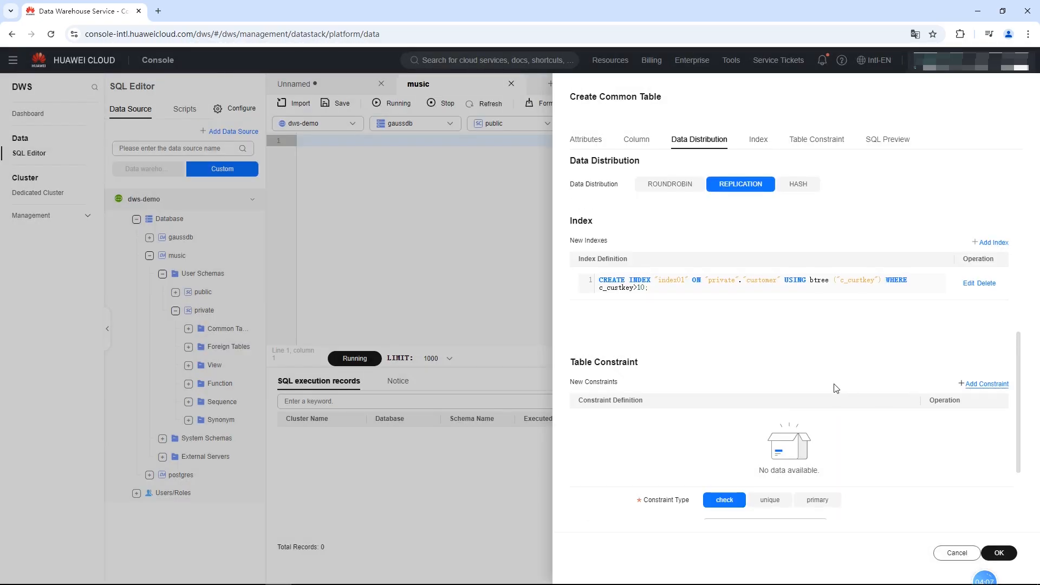
pyautogui.scroll(-2, 836, 387)
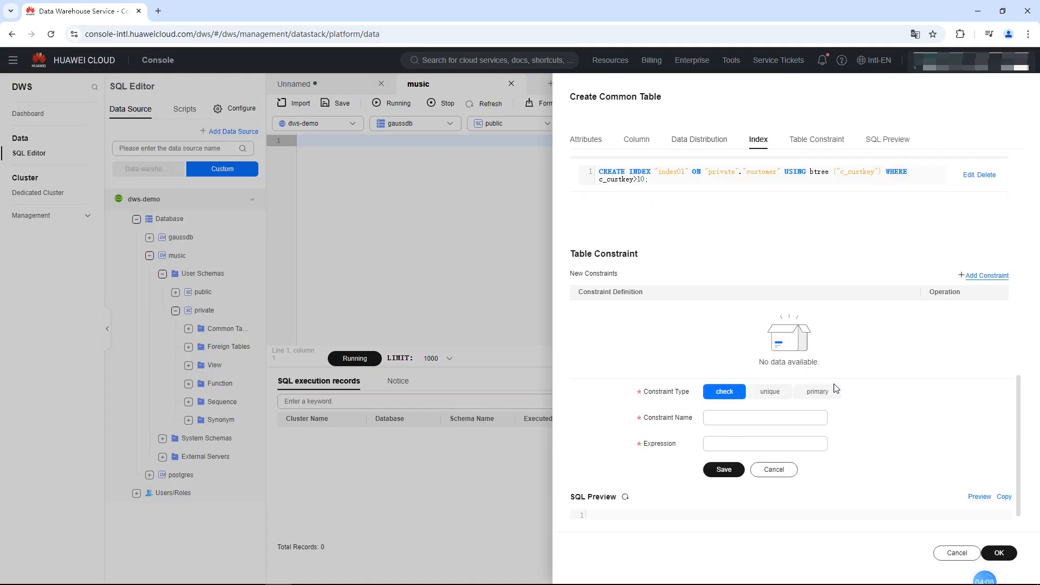
pyautogui.click(778, 393)
pyautogui.write('den')
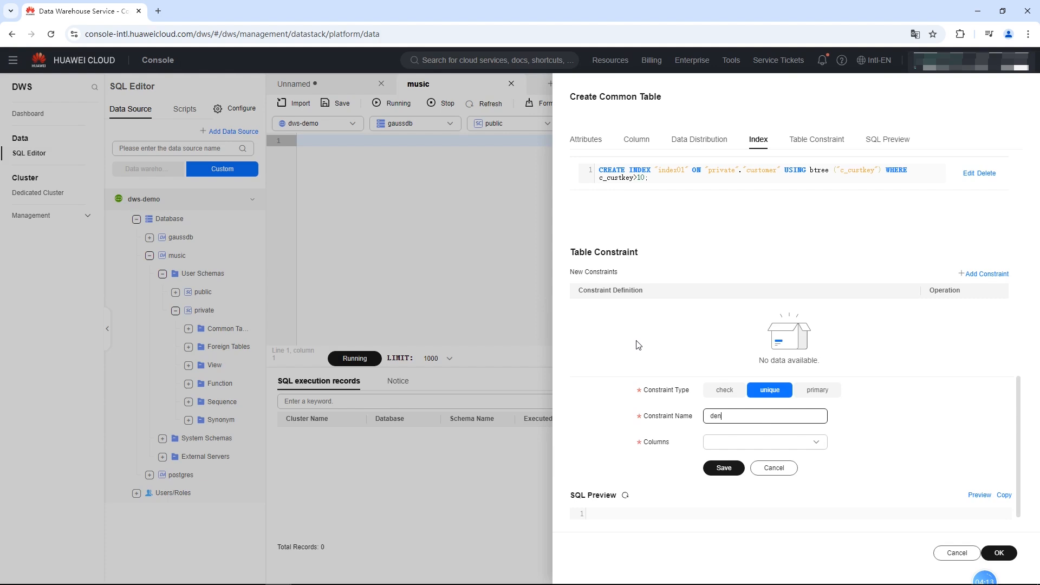
pyautogui.write('o01')
pyautogui.click(727, 441)
pyautogui.click(735, 464)
pyautogui.click(684, 465)
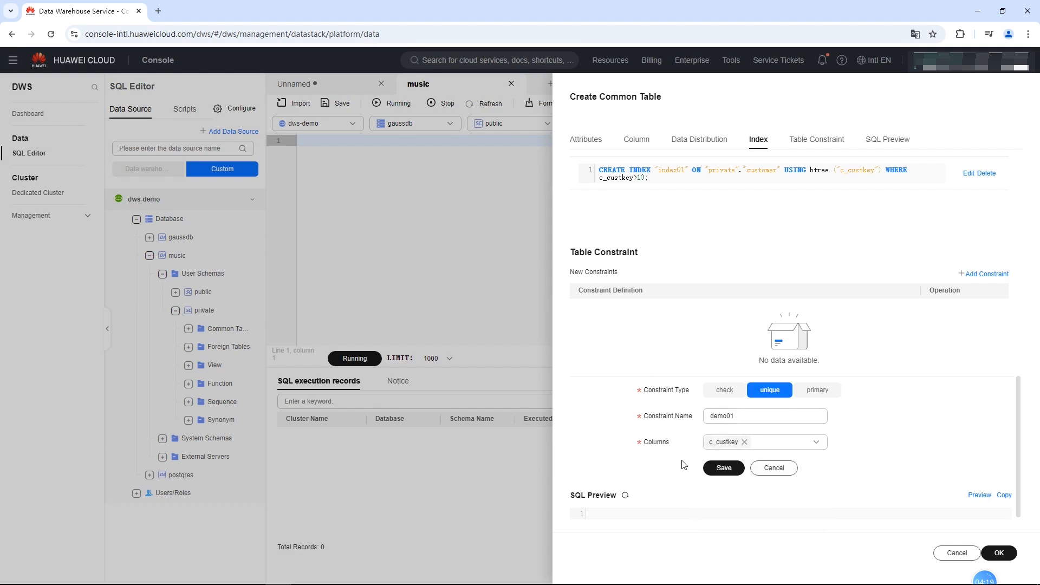
pyautogui.click(724, 468)
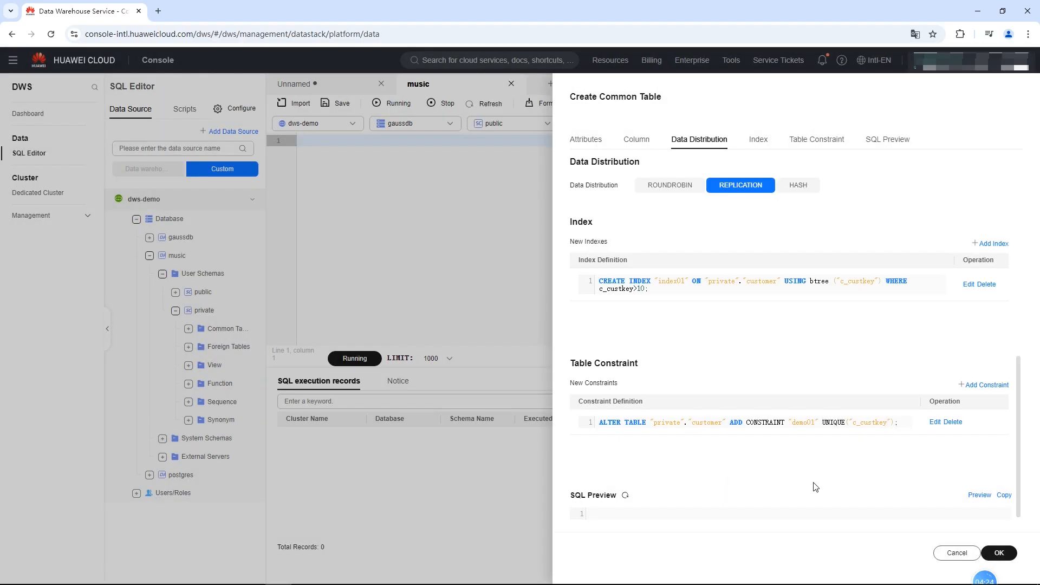
# - Preview the SQL of the customer table and create the table
pyautogui.click(979, 495)
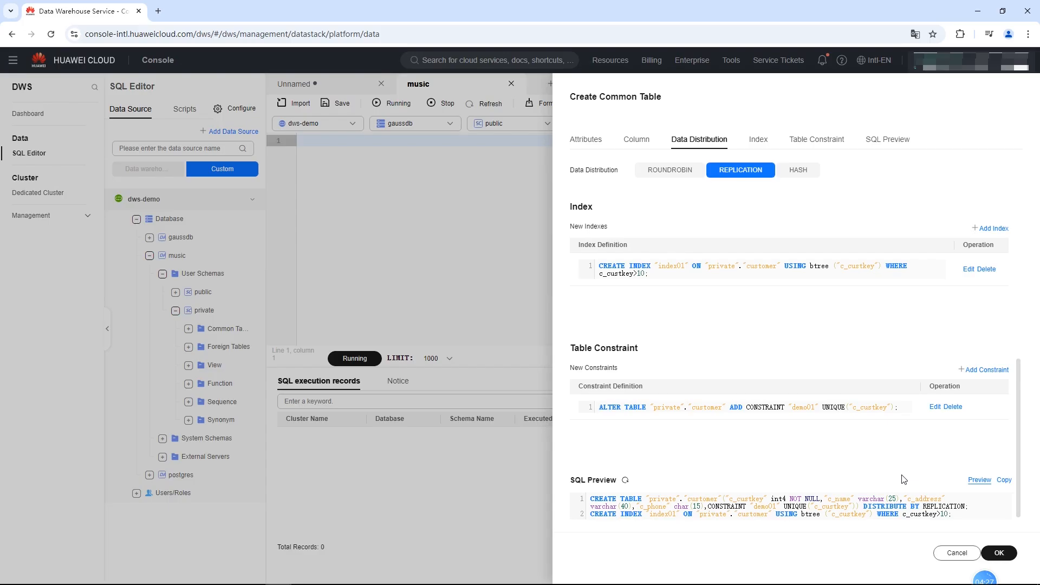
pyautogui.click(994, 553)
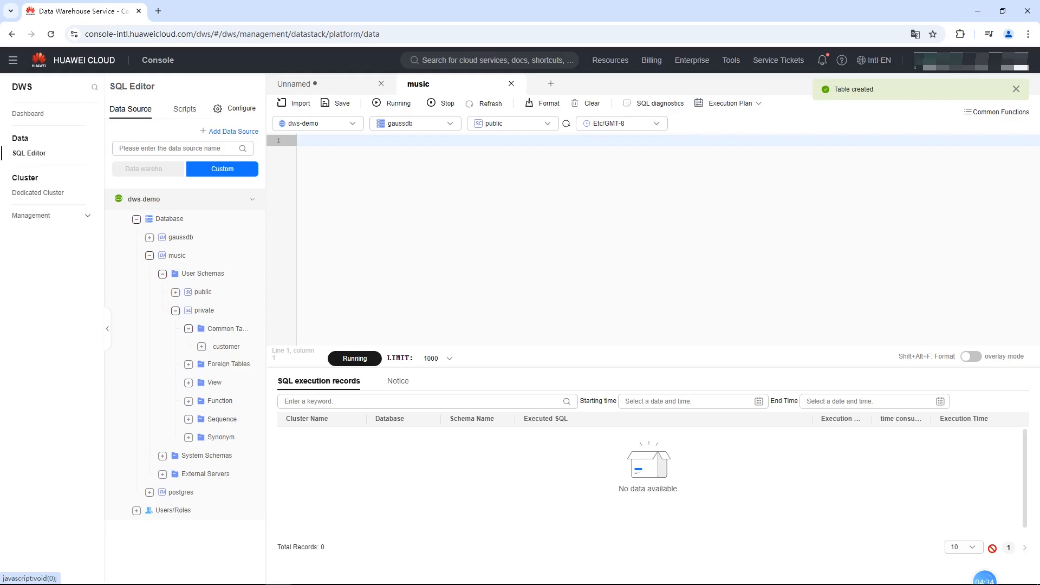
# - Examine the details of the customer table in the private schema, including its general properties and constraints, and close them
pyautogui.click(226, 349)
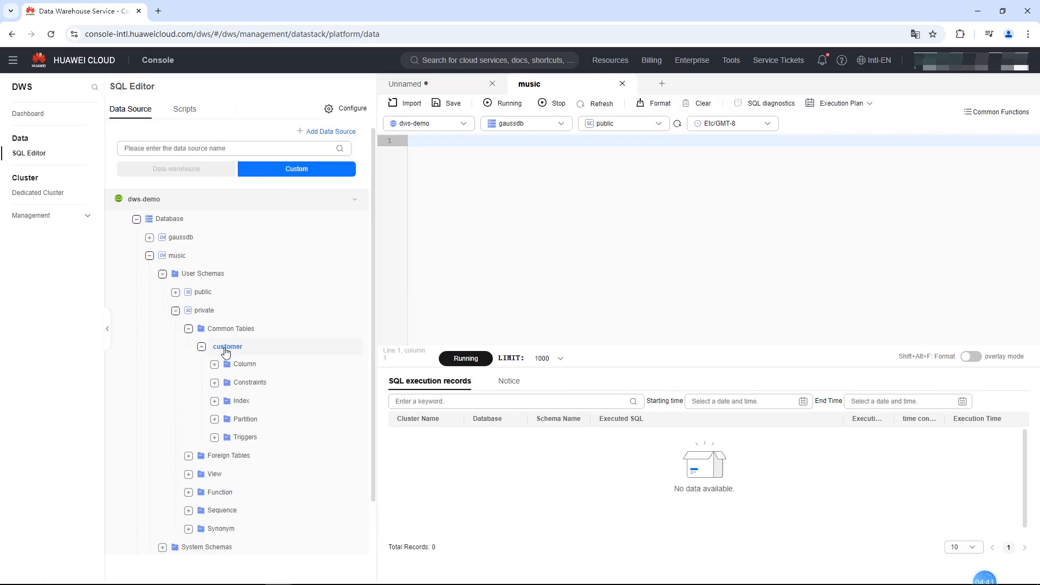
pyautogui.rightClick(225, 350)
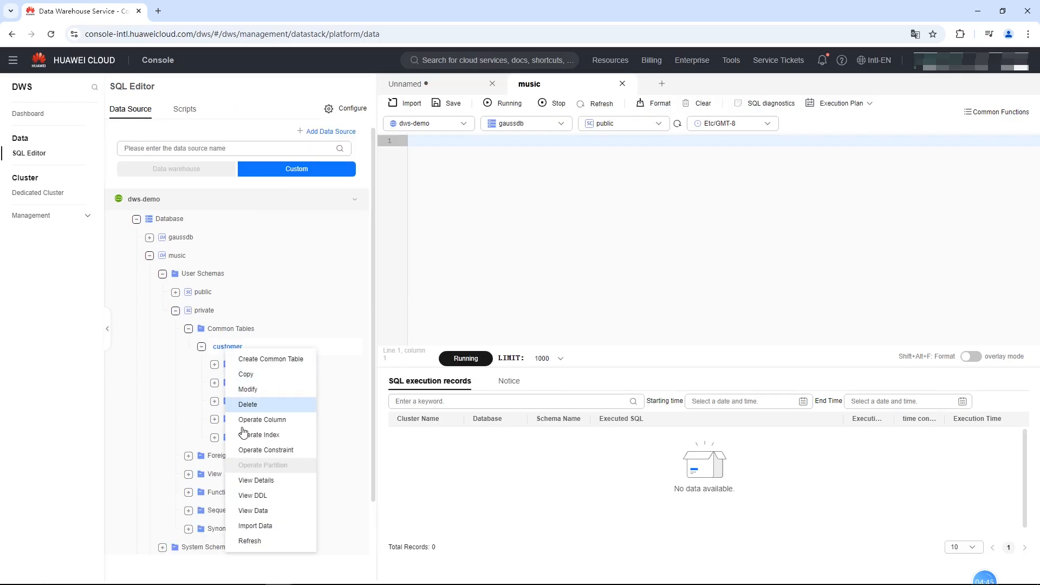
pyautogui.click(267, 480)
pyautogui.scroll(-3, 697, 219)
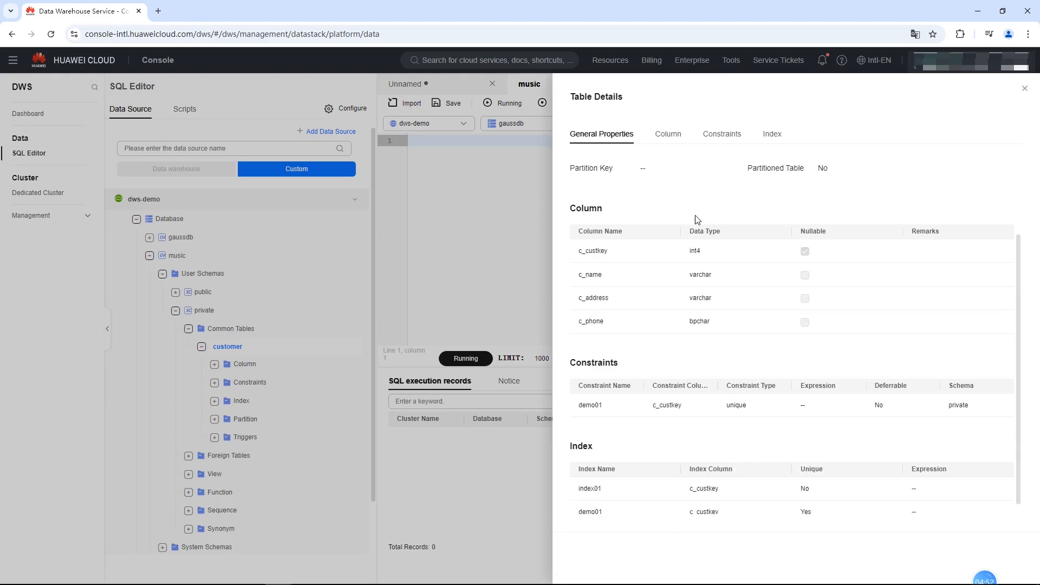
pyautogui.scroll(3, 697, 220)
pyautogui.click(721, 133)
pyautogui.click(1022, 90)
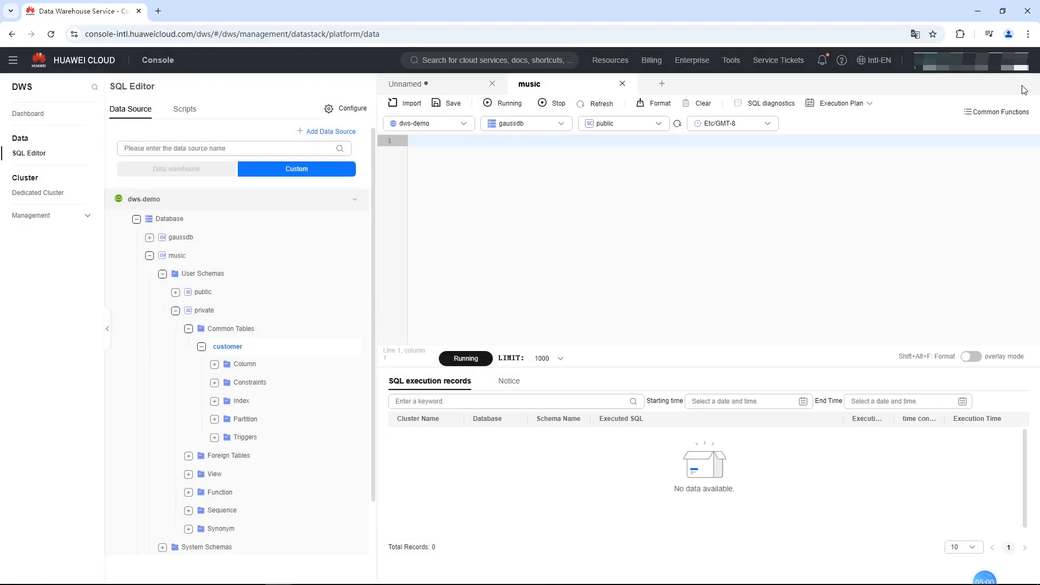
# - Delete the unique constraint demo01 from the customer table and apply the change
pyautogui.rightClick(225, 352)
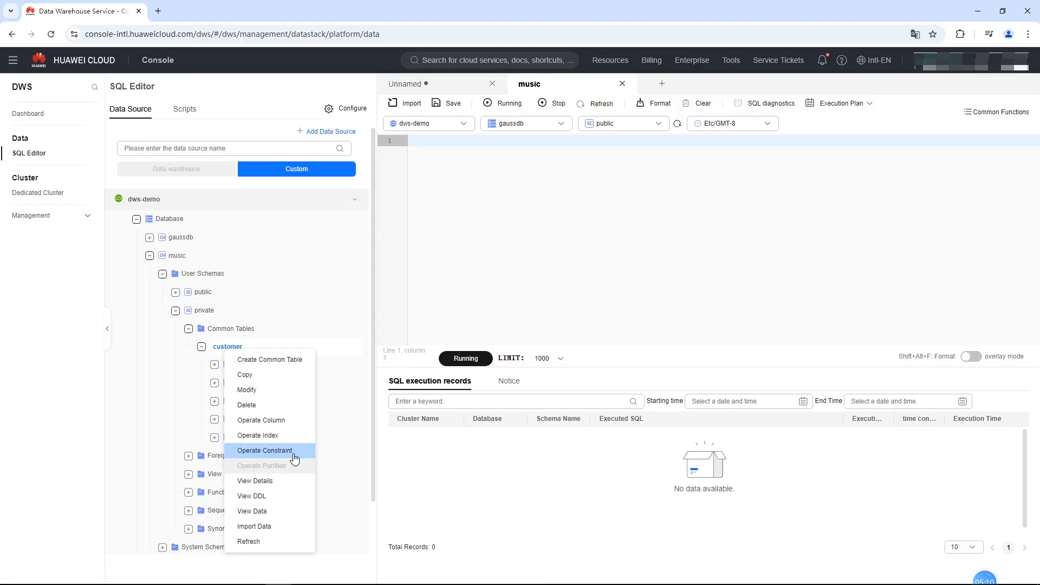
pyautogui.click(291, 452)
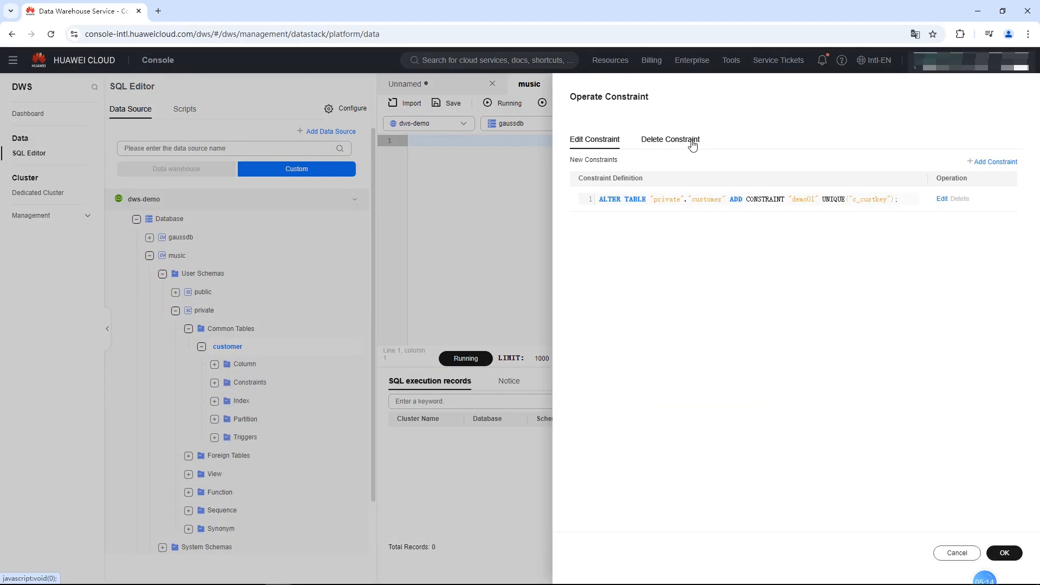
pyautogui.click(692, 142)
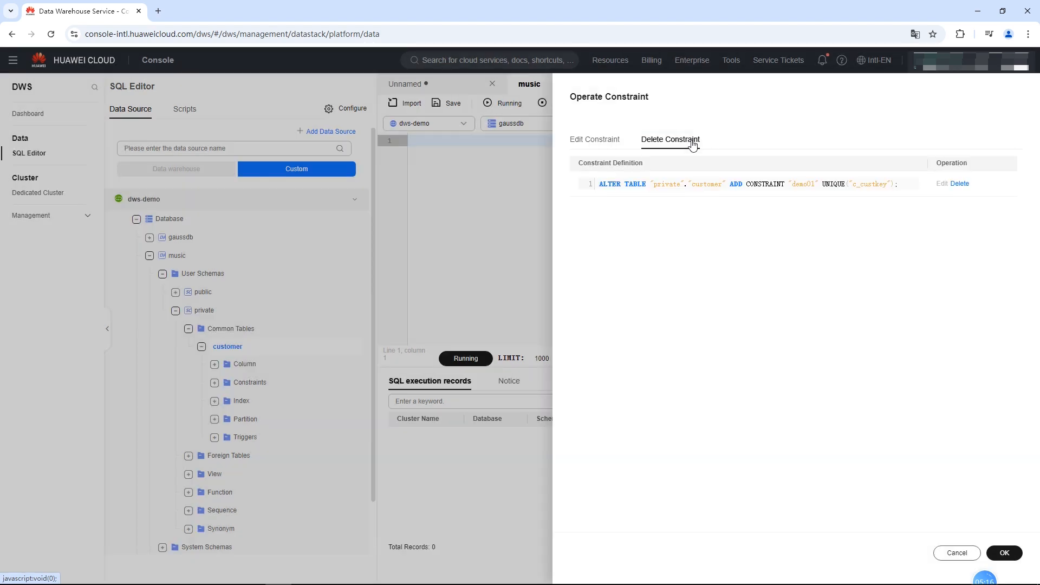
pyautogui.click(959, 184)
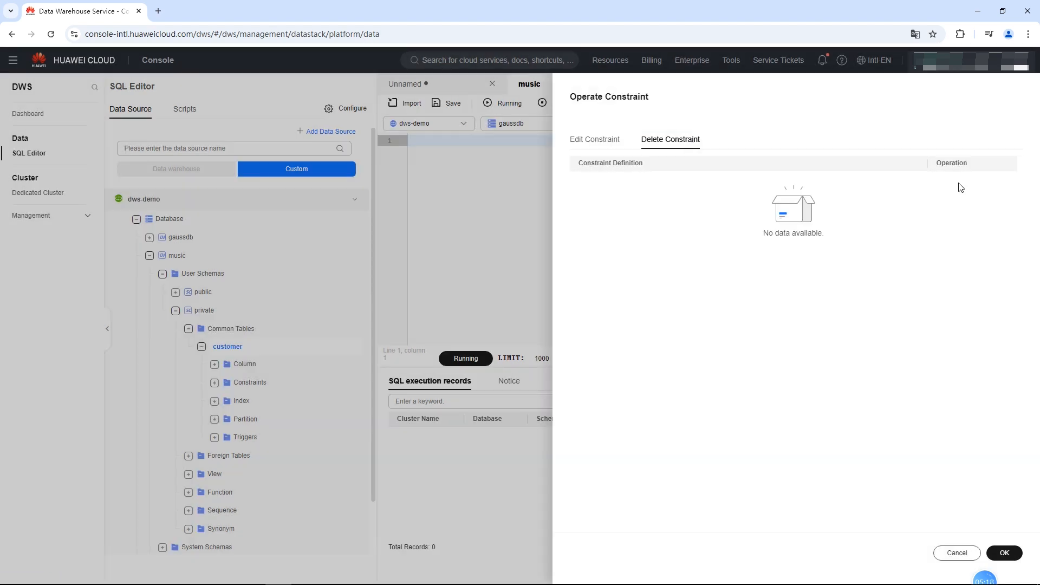
pyautogui.click(1006, 553)
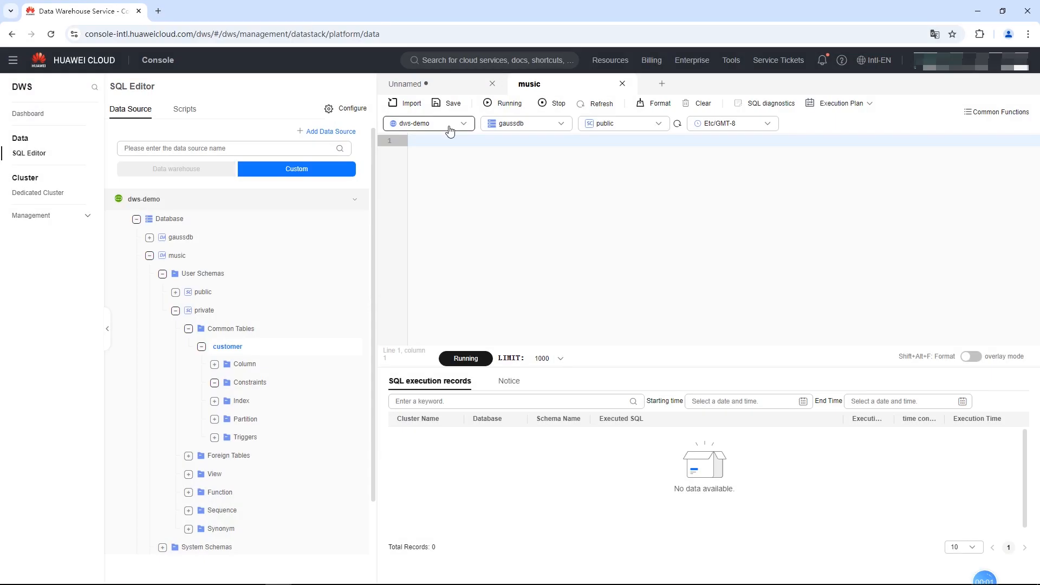
# - Set the script's data source to dws-demo, its database to music and its schema to private
pyautogui.click(449, 130)
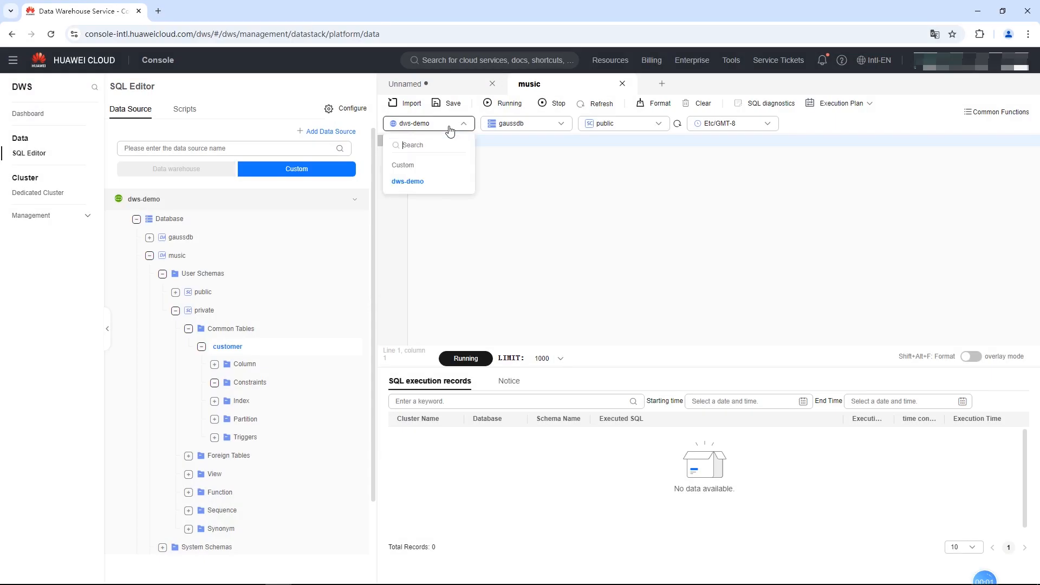
pyautogui.click(426, 186)
pyautogui.click(521, 130)
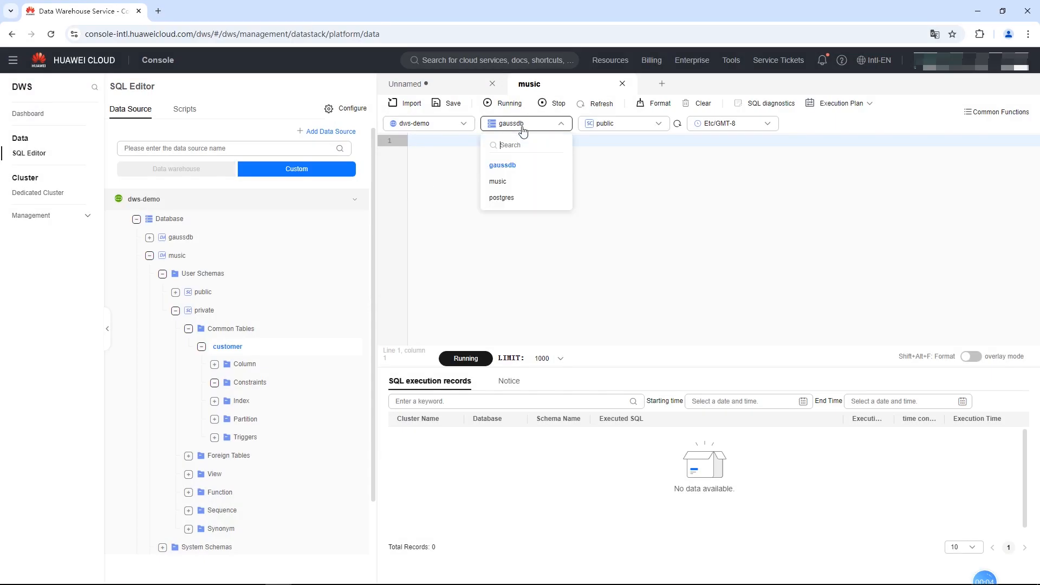
pyautogui.click(499, 182)
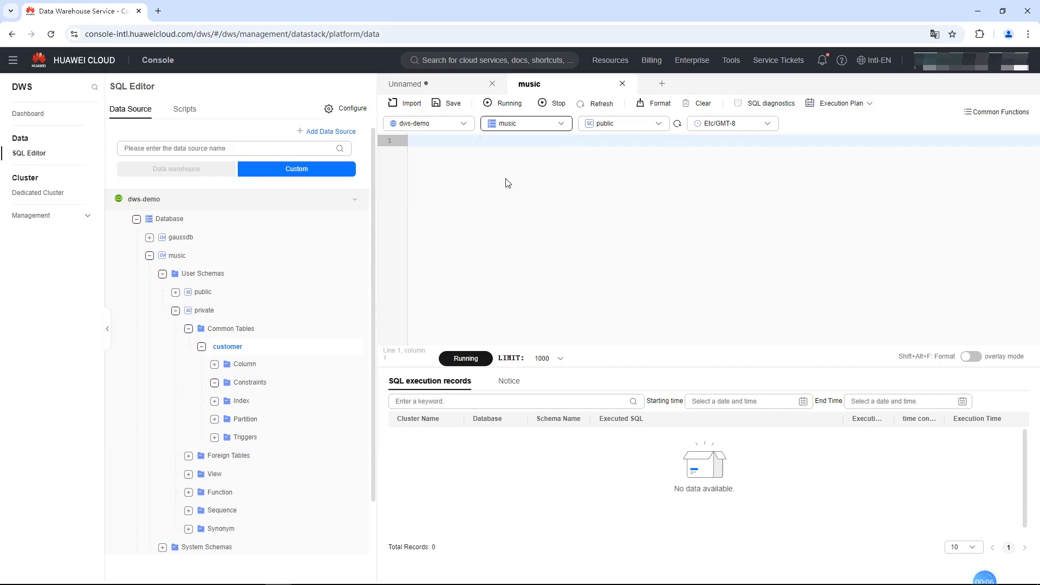
pyautogui.click(608, 130)
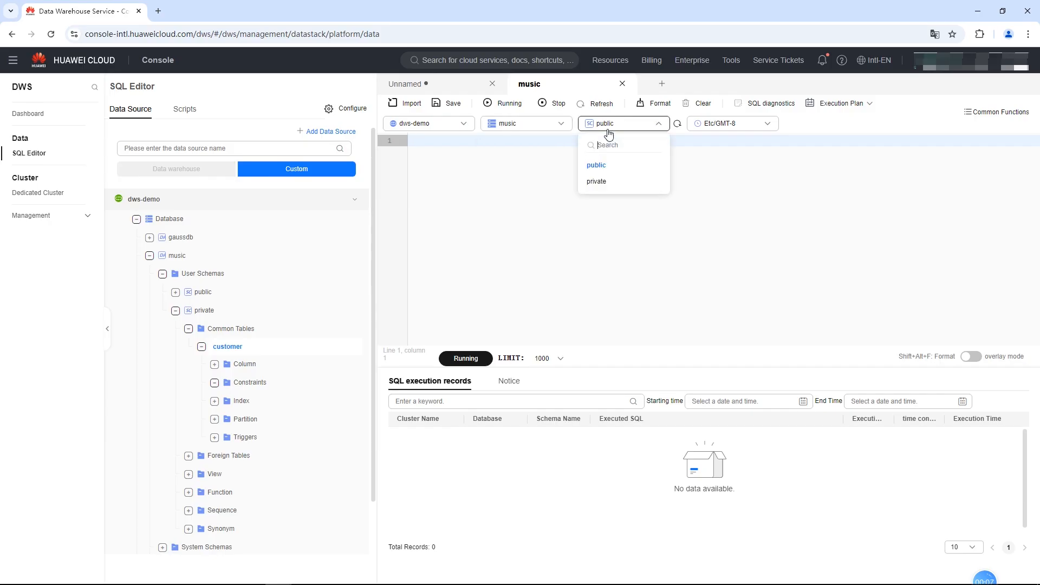
pyautogui.click(599, 182)
# - Write and run SQL creating customer_address with six ca_ columns, column orientation, COMPRESSION=HIGH, COLVERSION=2.0 and hash distribution on ca_address_sk
pyautogui.click(438, 142)
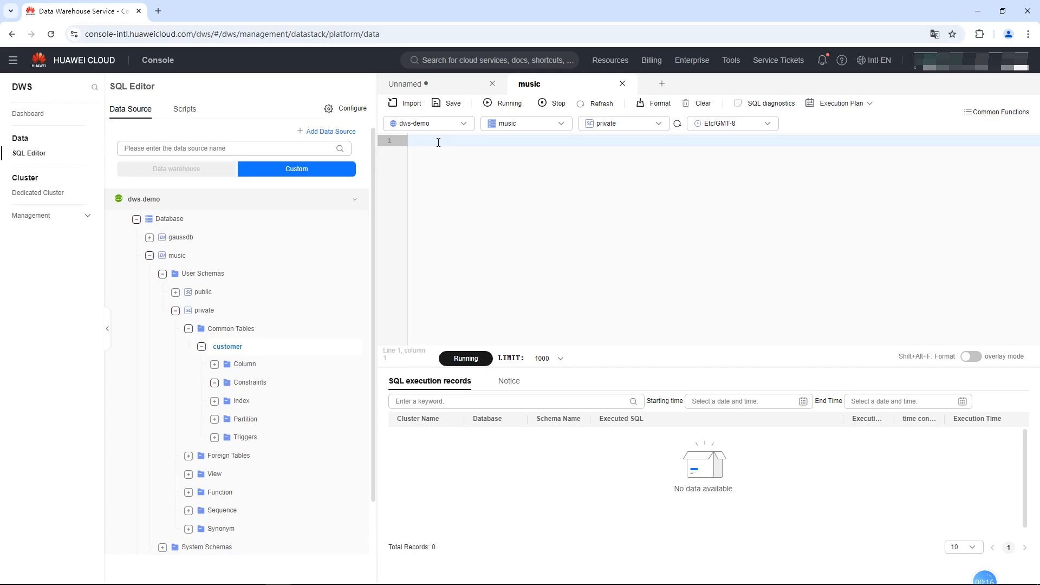
pyautogui.write('CREATE TABLE customer_address (     ca_address_sk       INTEGER                  NOT NULL   ,     ca_address_id       CHARACTER(16)            NOT NULL   ,     ca_street_number    CHARACTER(10)                       ,     ca_street_name      CHARACTER varying(60)               ,     ca_street_type      CHARACTER(15)                       ,     ca_suite_number     CHARACTER(10) ) WITH (ORIENTATION = COLUMN, COMPRESSION=HIGH,COLVERSION=2.0) DISTRIBUTE BY HASH (ca_address_sk);')
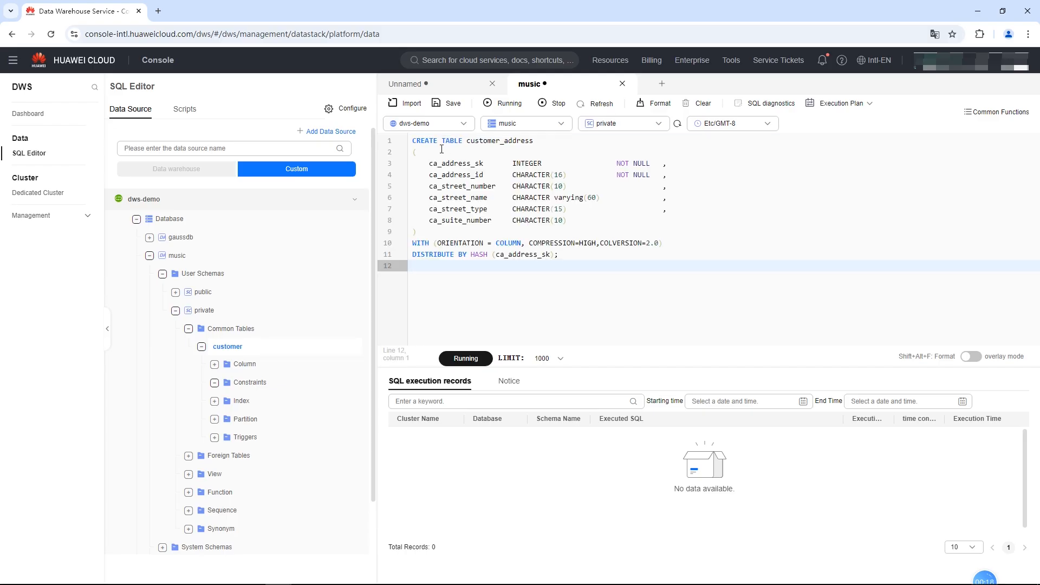
pyautogui.click(471, 360)
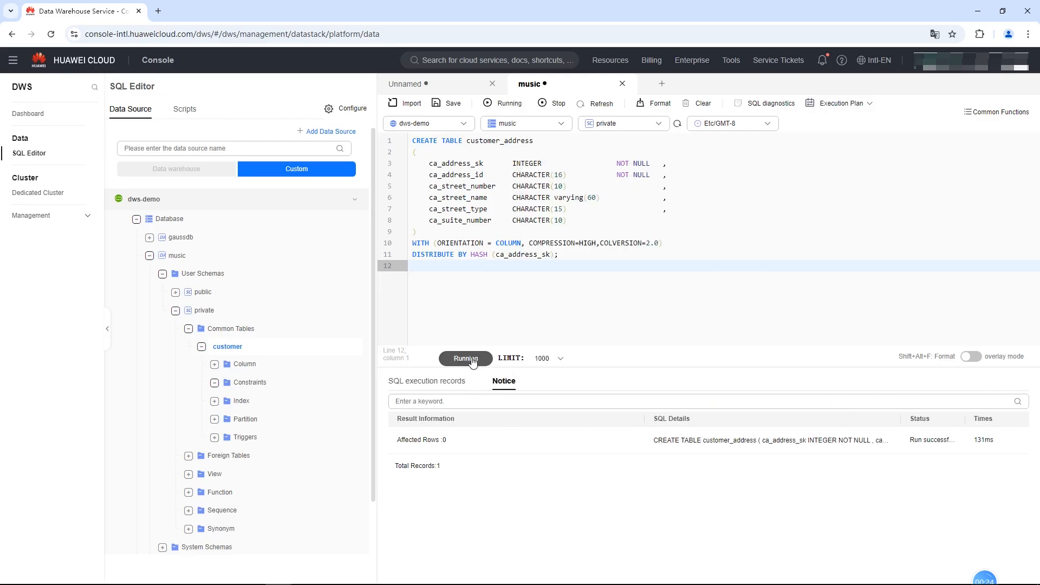
# - Refresh the private schema's common tables and expand the customer_address table
pyautogui.rightClick(218, 330)
pyautogui.click(241, 355)
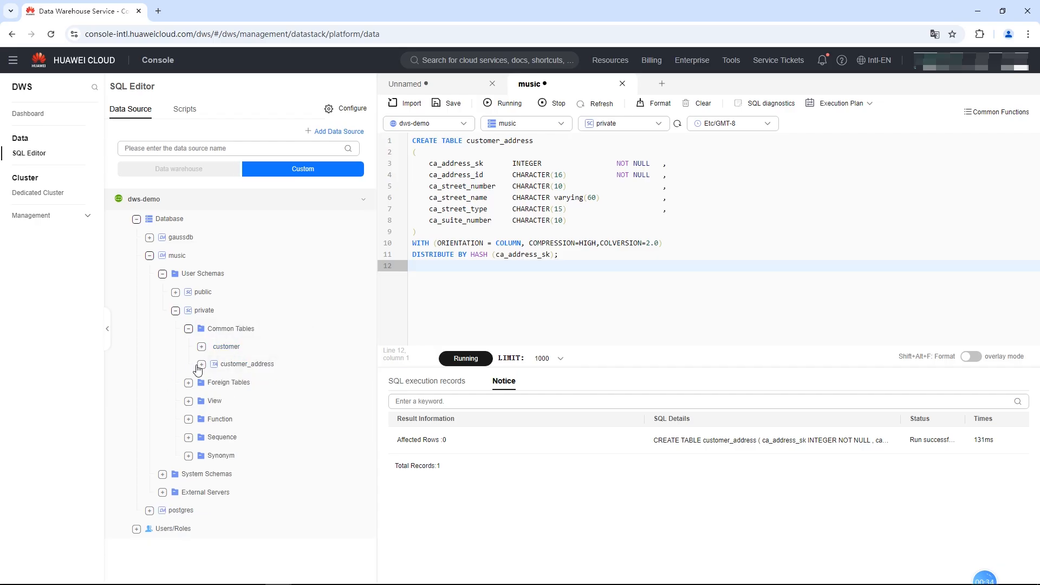
pyautogui.click(202, 364)
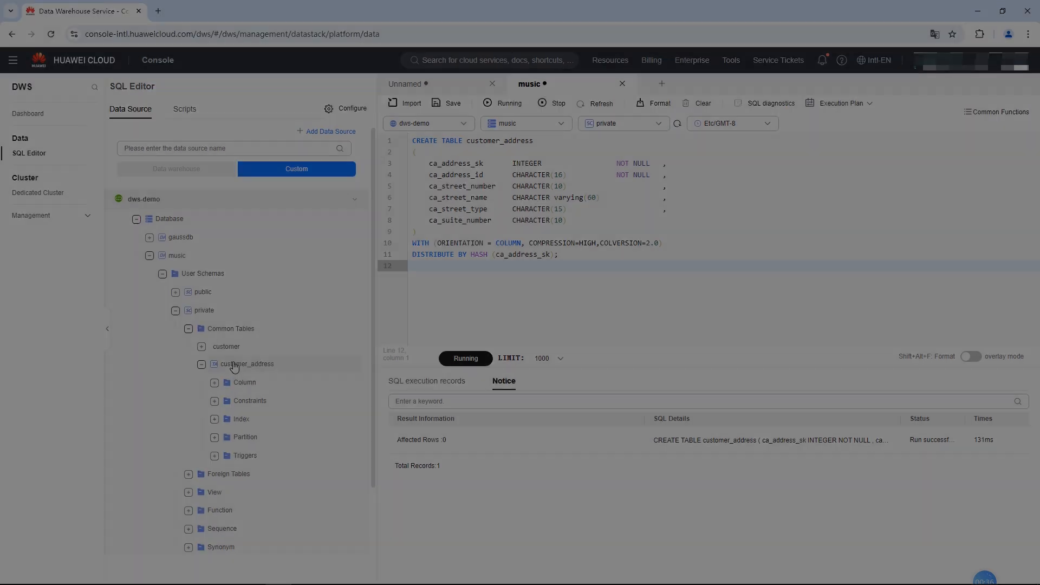